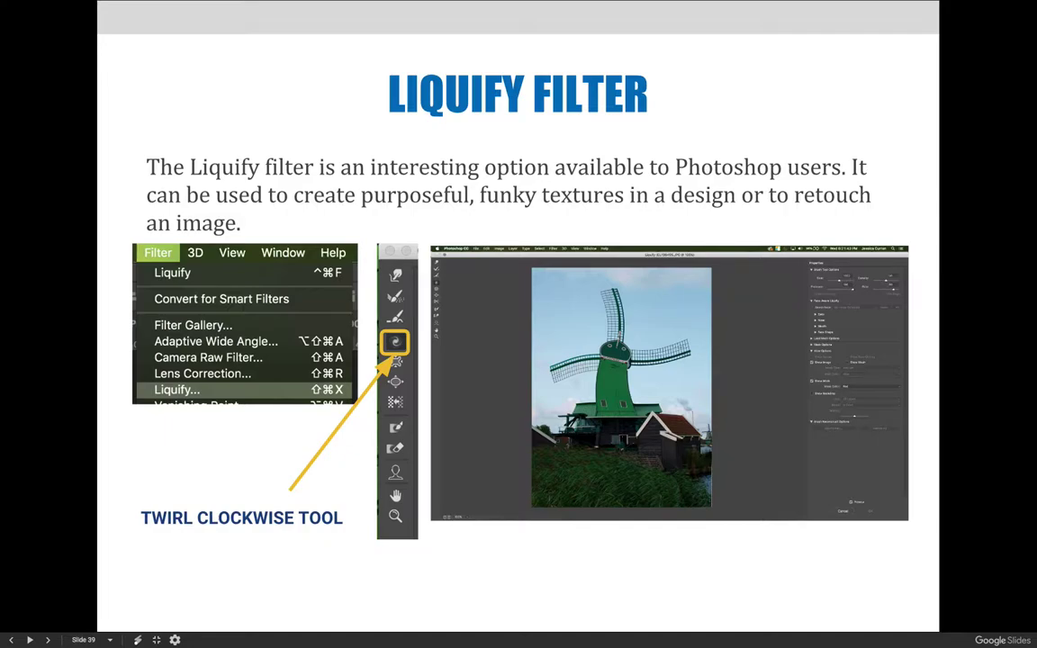
key("Right")
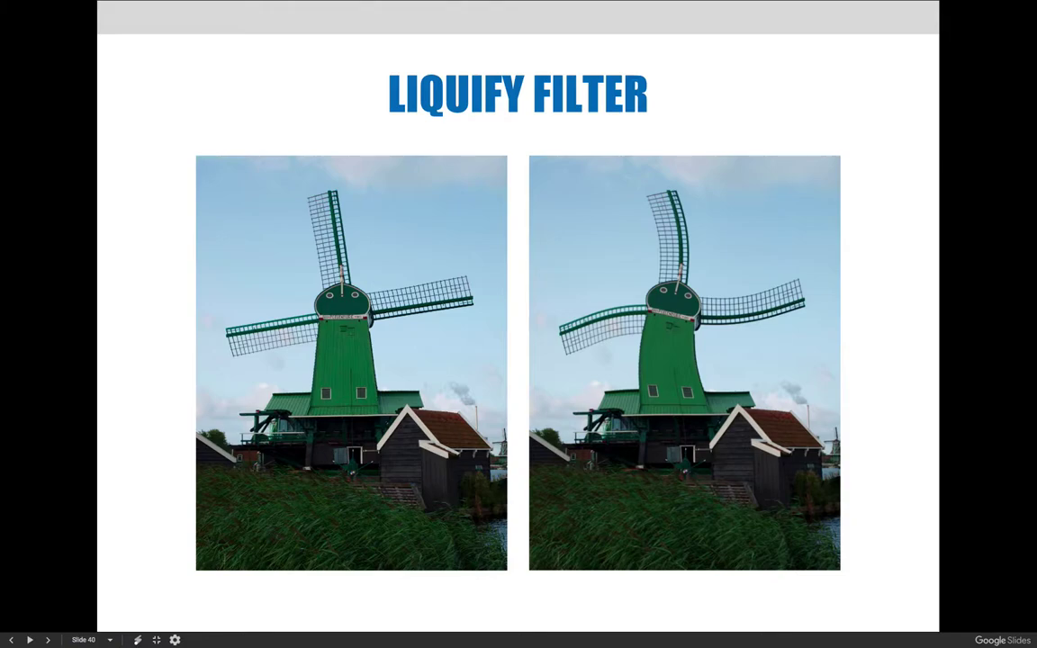
key("Right")
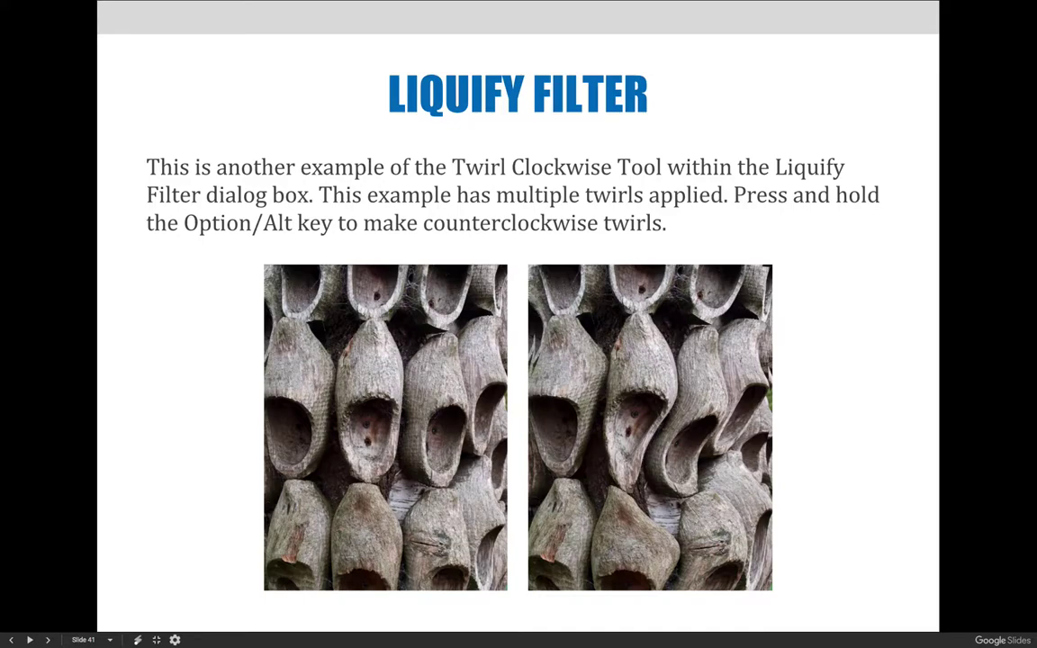
key("Left")
key("Left")
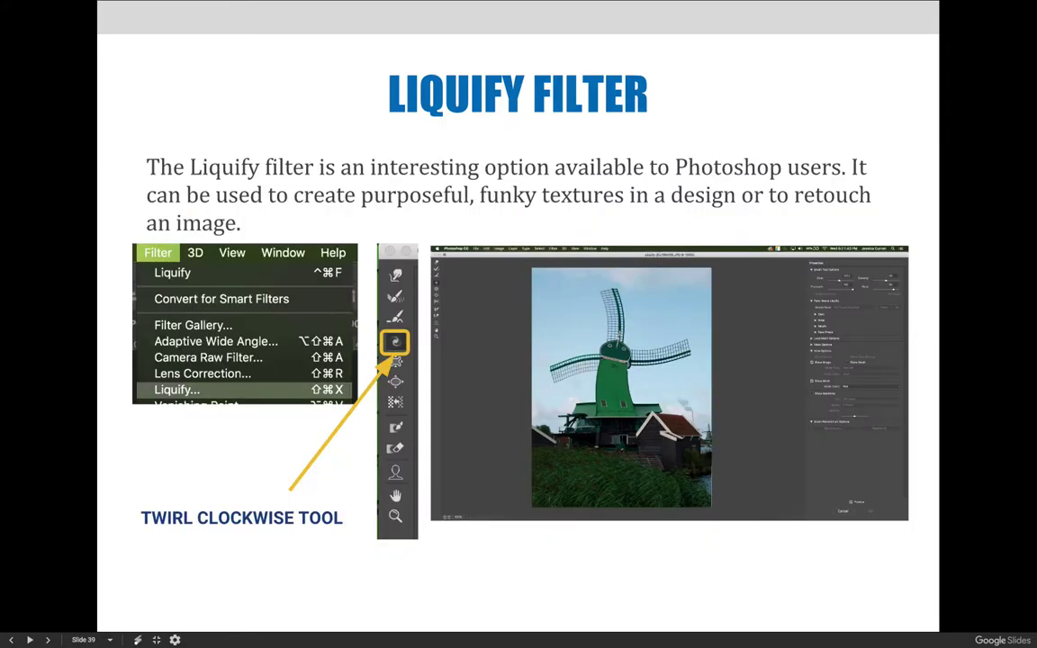
key("Right")
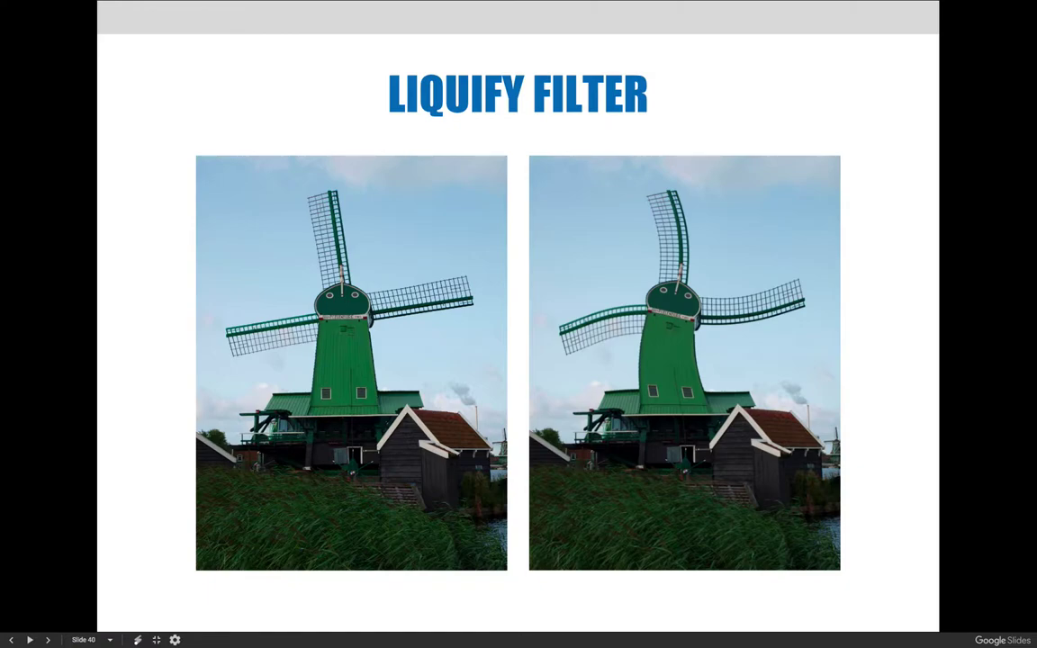
key("Right")
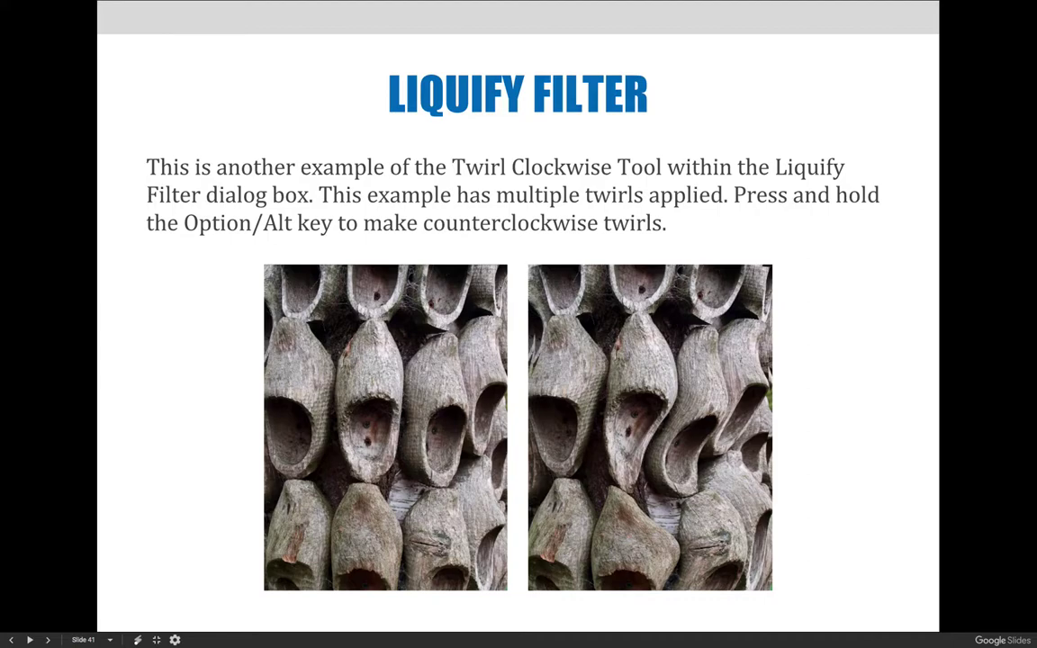
key("Right")
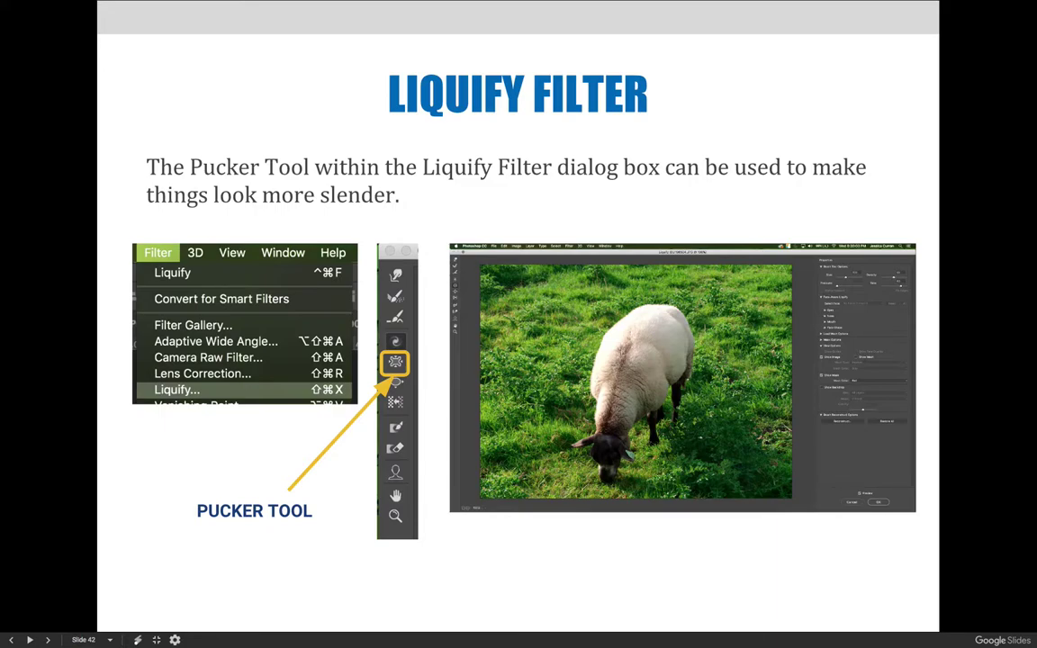
key("Right")
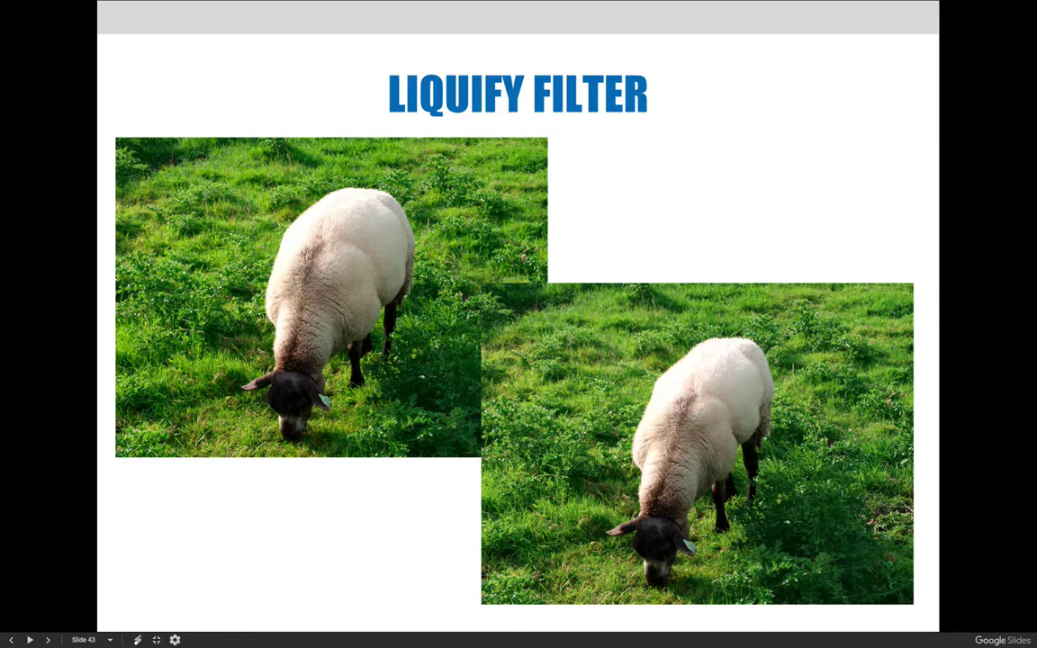
key("Right")
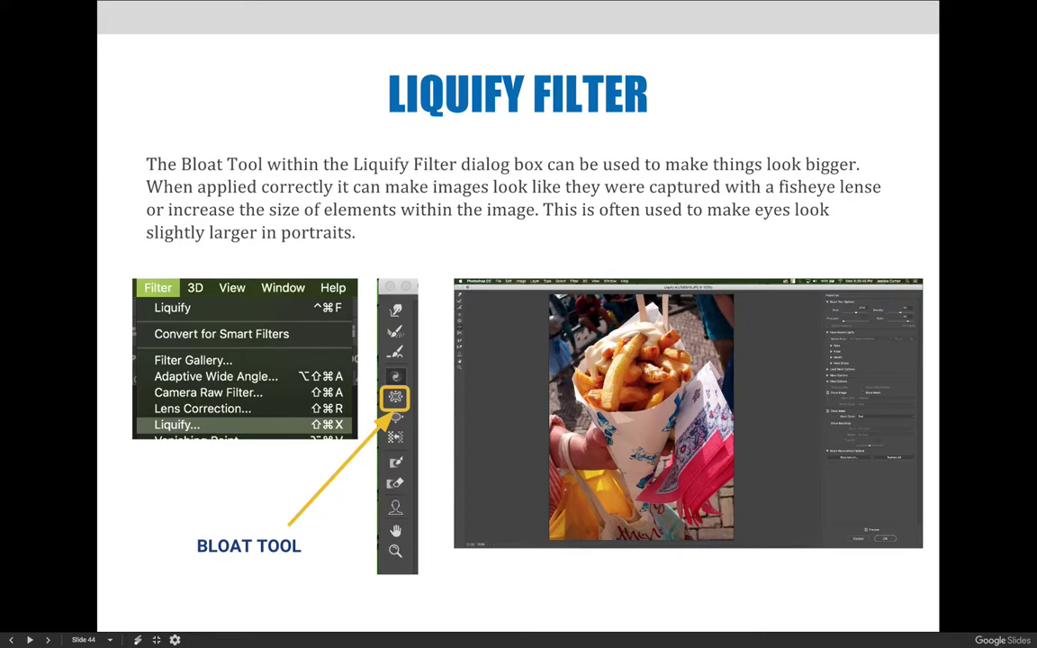
key("Right")
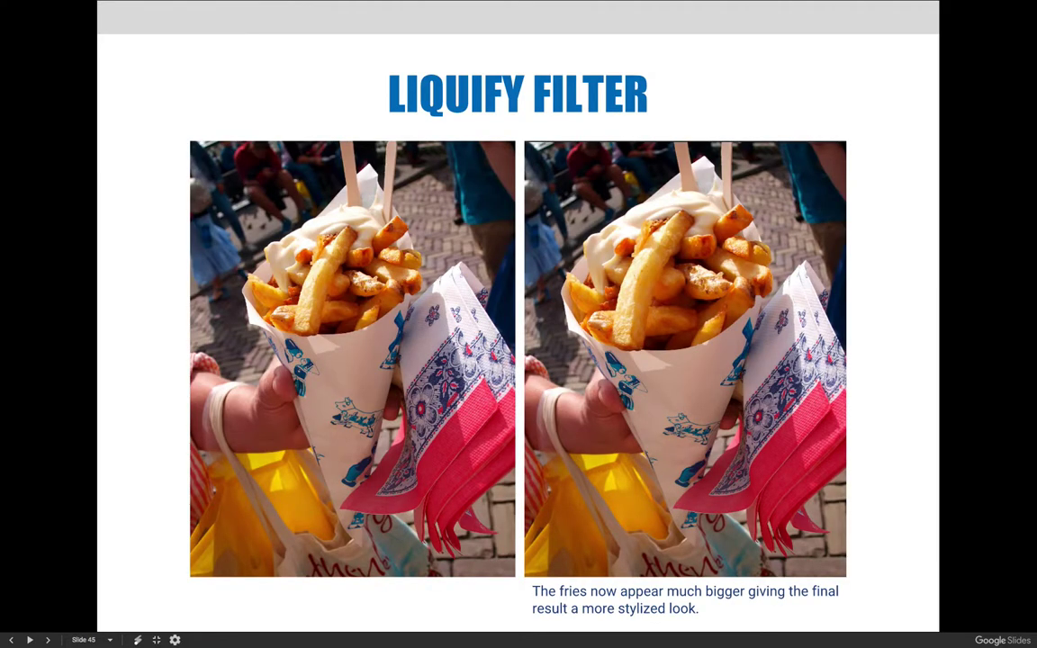
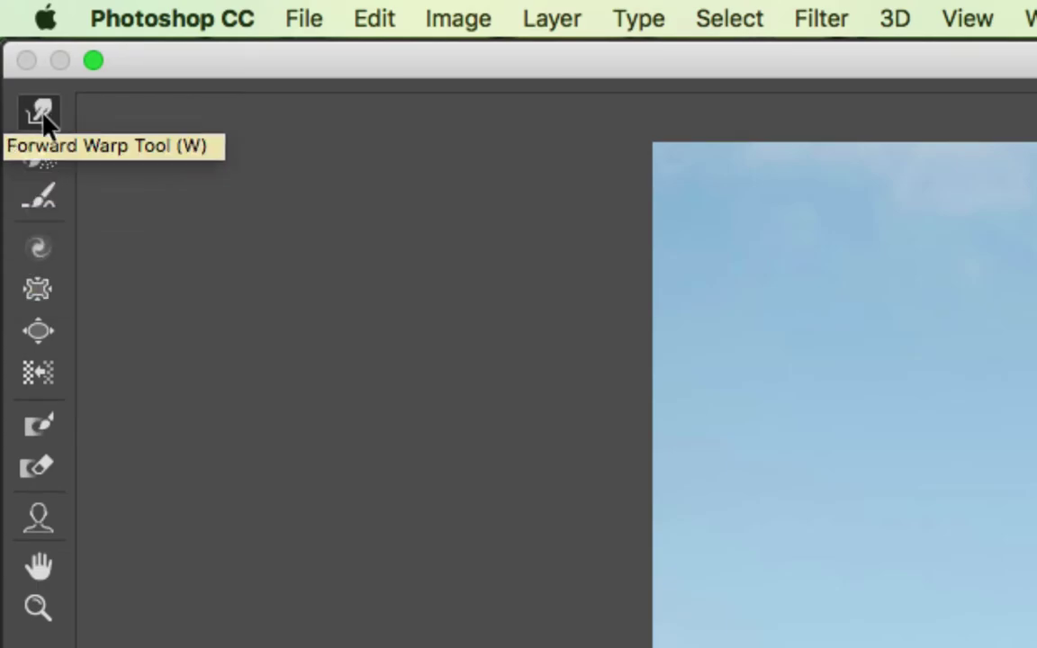
Activate the Twirl Clockwise tool and try a small twirl on the windmill's right blade, undoing it
left_click(40, 255)
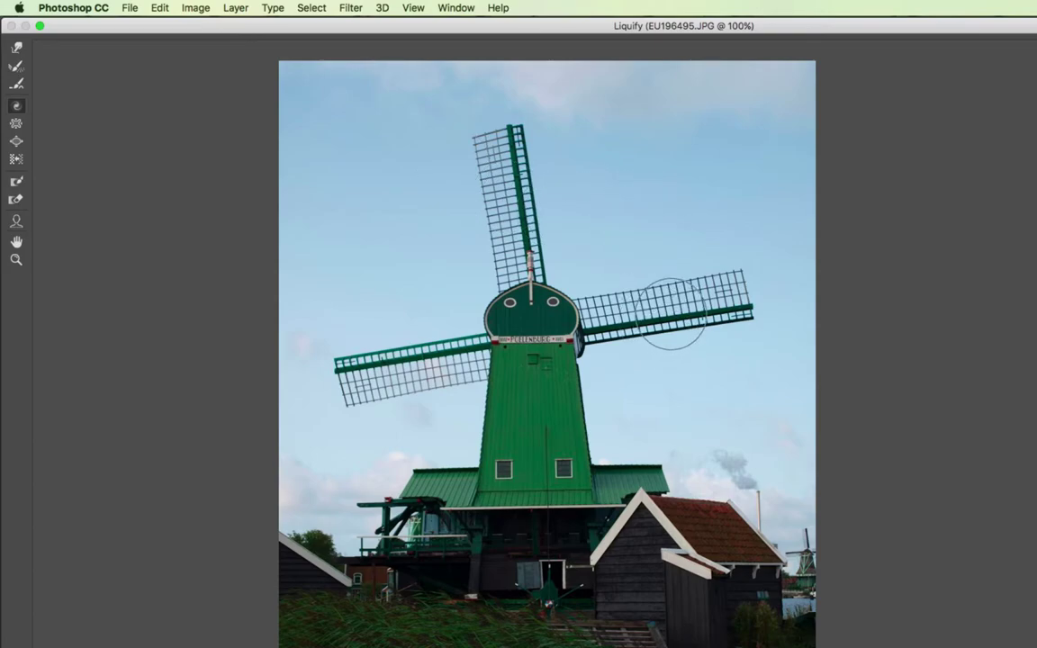
left_click_drag(670, 313, 671, 313)
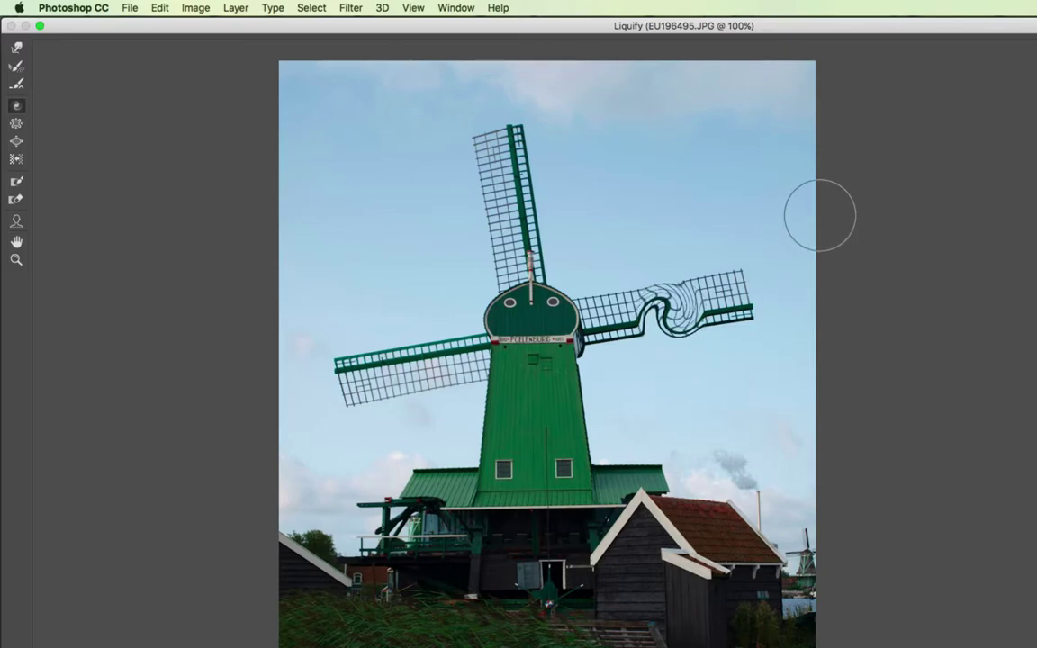
key("super+z")
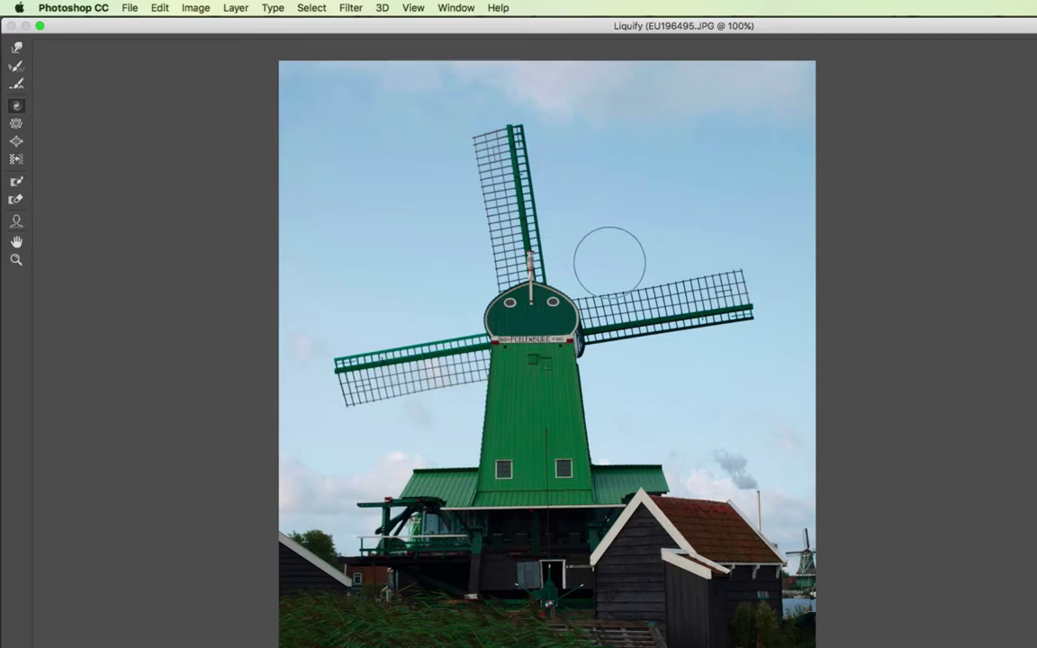
Enlarge the twirl brush to size 600 so it spans all the windmill's blades
key("bracketright")
key("bracketright")
key("bracketright")
key("bracketright")
key("bracketright")
key("bracketright")
key("bracketright")
key("bracketright")
key("bracketright")
key("bracketright")
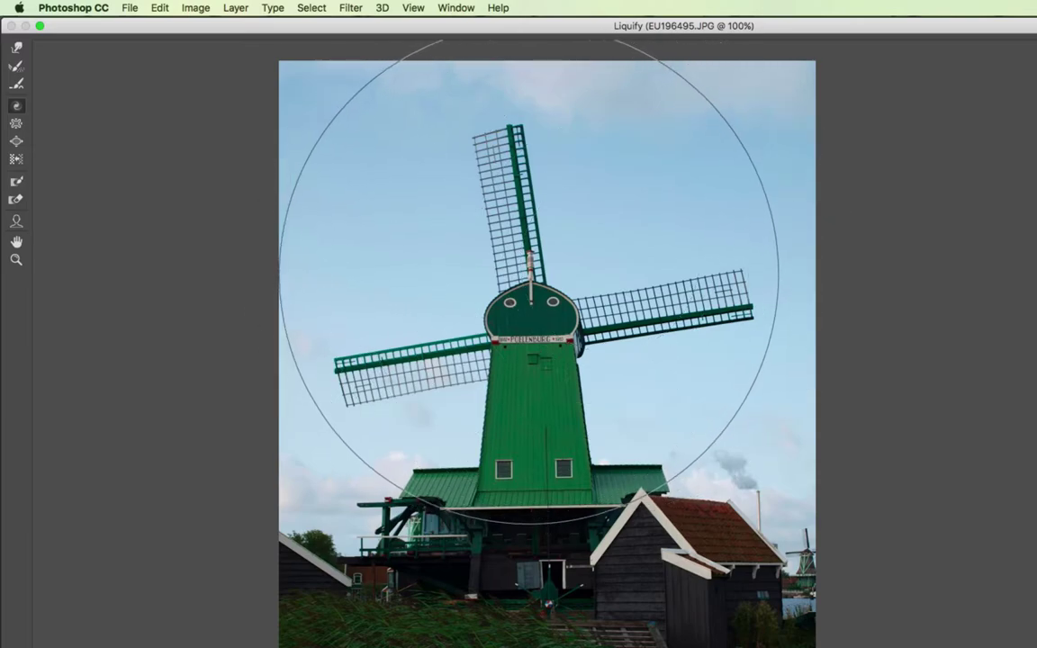
key("bracketleft")
key("bracketleft")
key("bracketleft")
key("bracketleft")
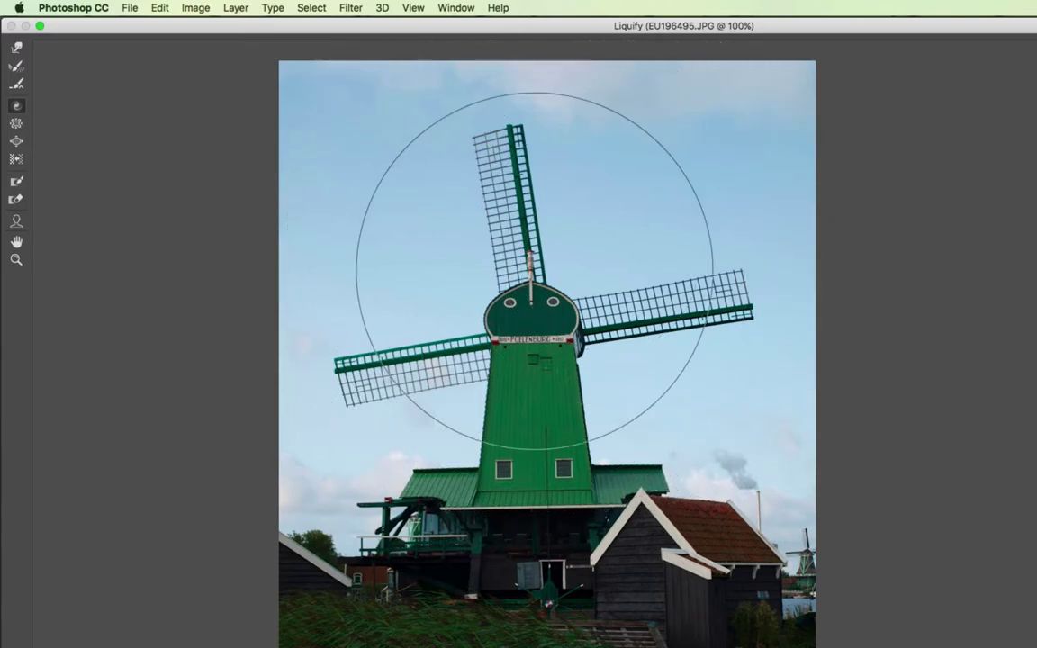
key("bracketright")
key("bracketright")
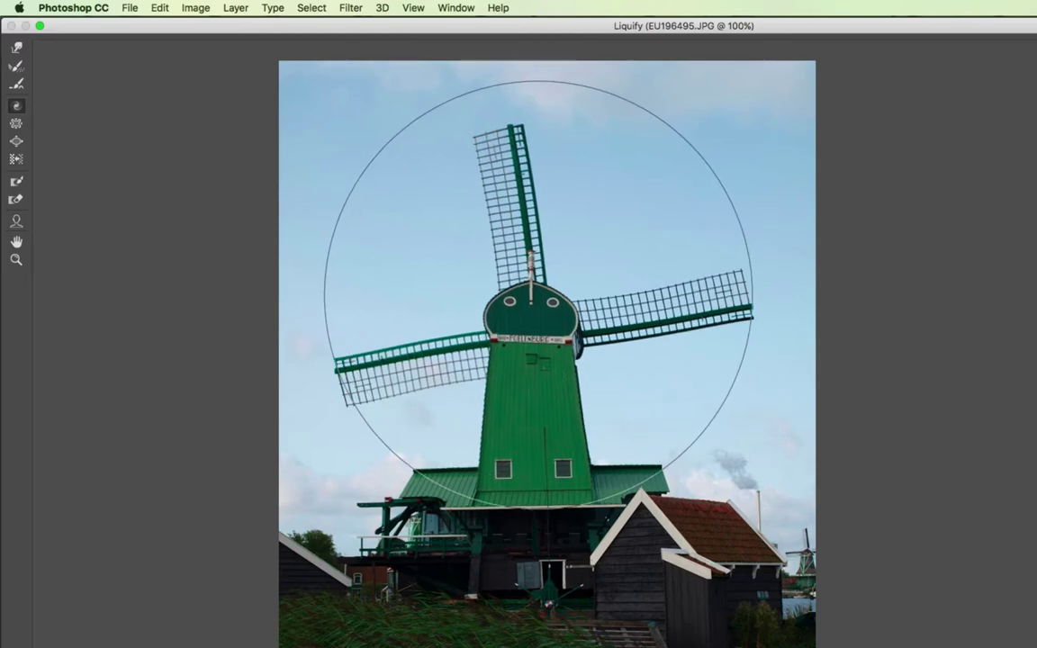
Twirl the windmill clockwise around its hub until the blades and tower curve, and apply the Liquify filter
left_click_drag(539, 295, 538, 295)
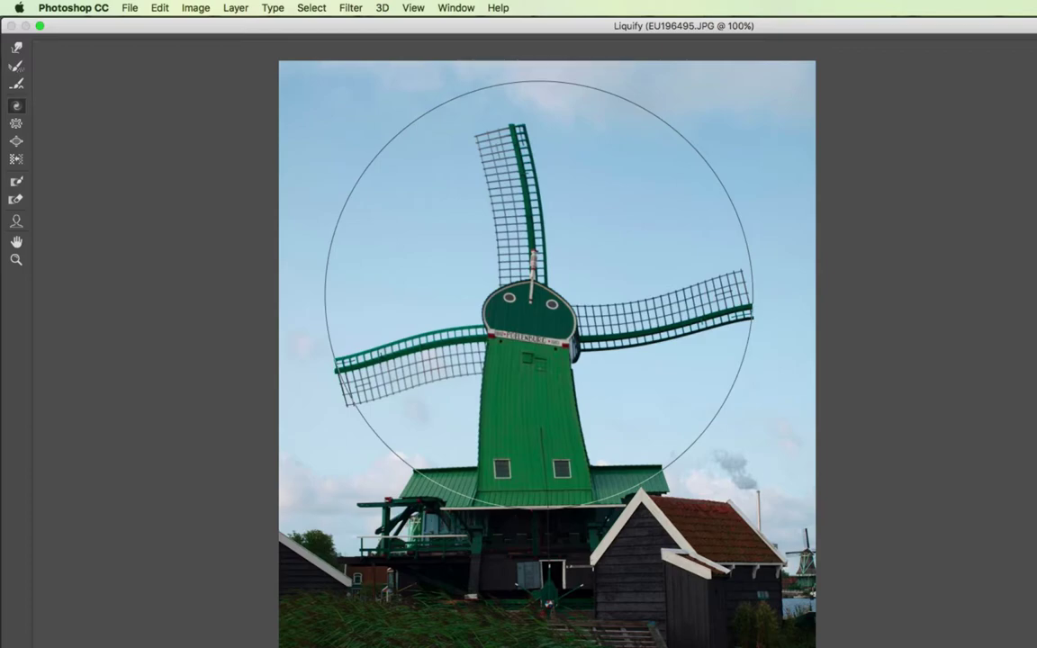
left_click_drag(539, 295, 535, 299)
key("super+z")
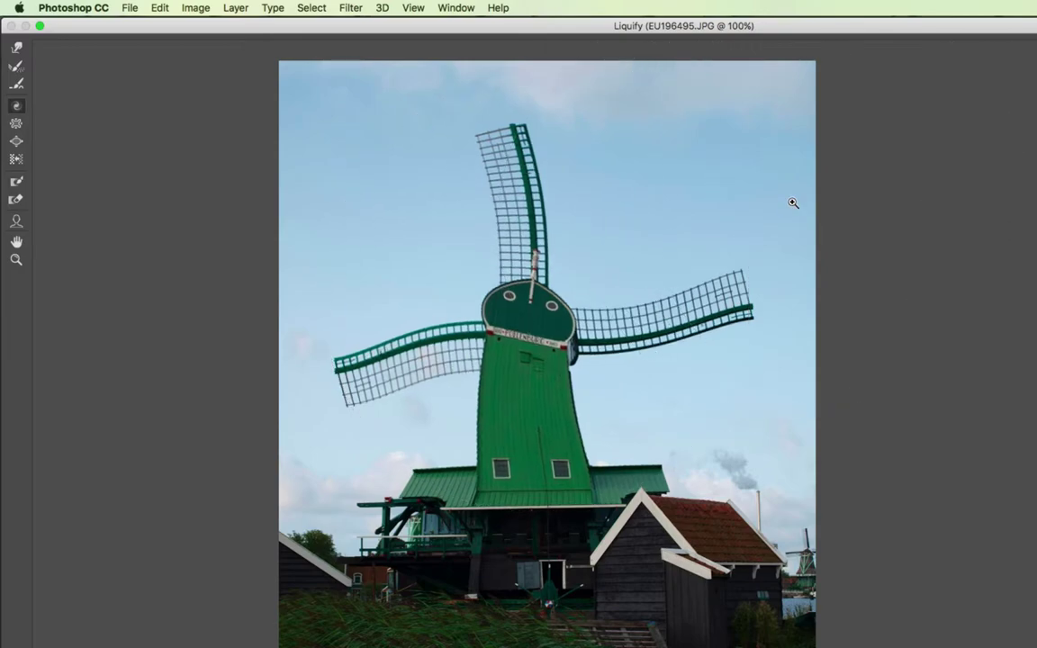
key("super+minus")
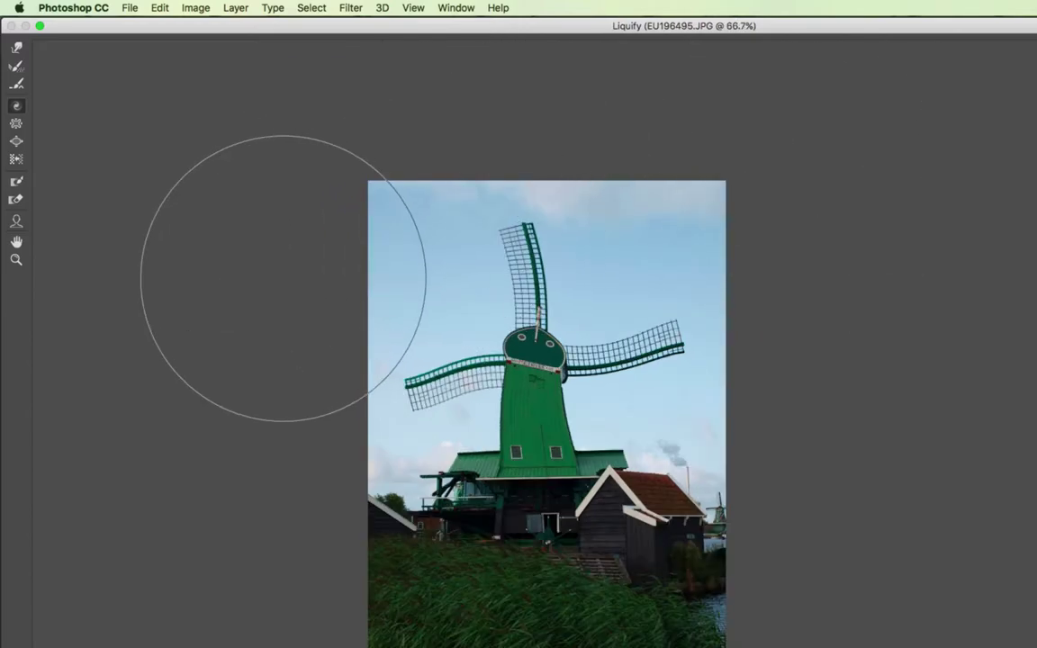
key("super+0")
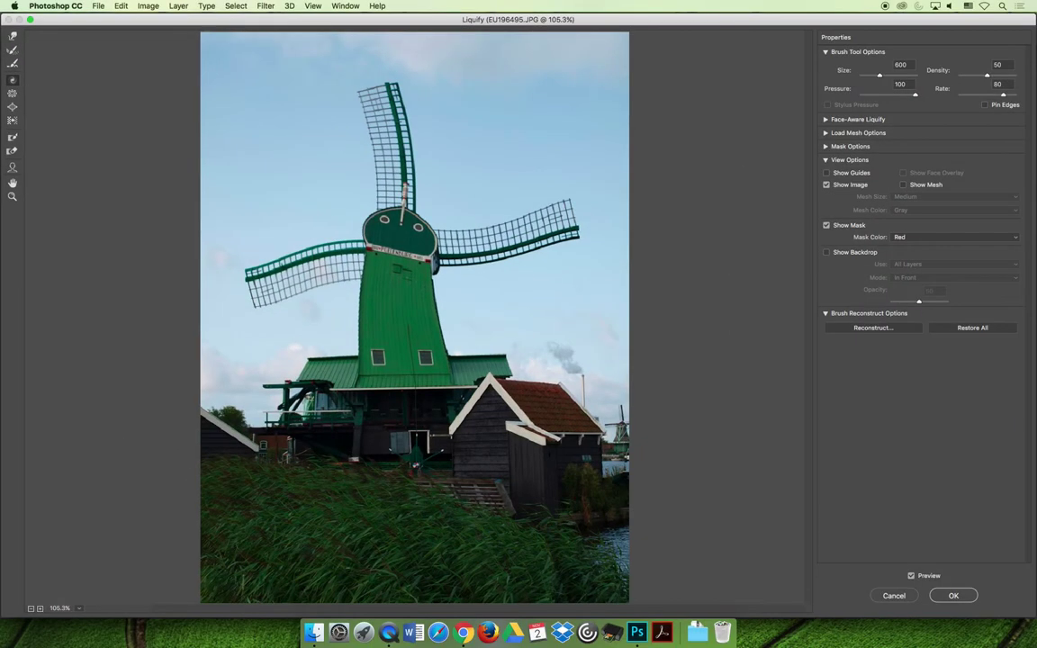
left_click(954, 596)
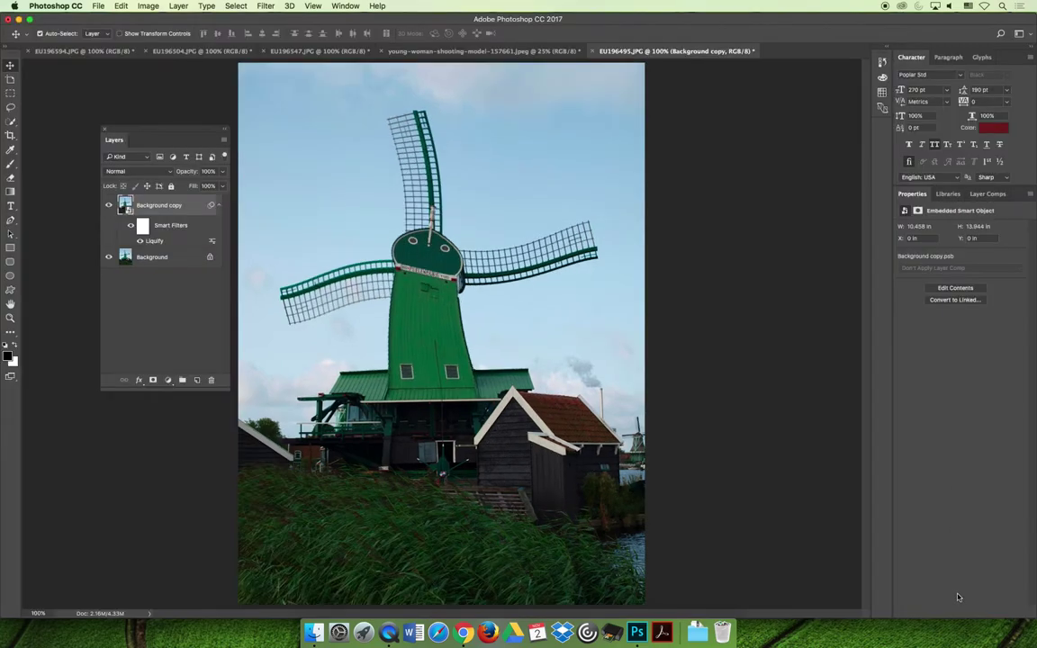
Switch to the wooden clogs photo EU196594.JPG and move the floating layer list clear of the image
left_click(441, 50)
left_click(310, 52)
left_click(191, 51)
left_click(85, 51)
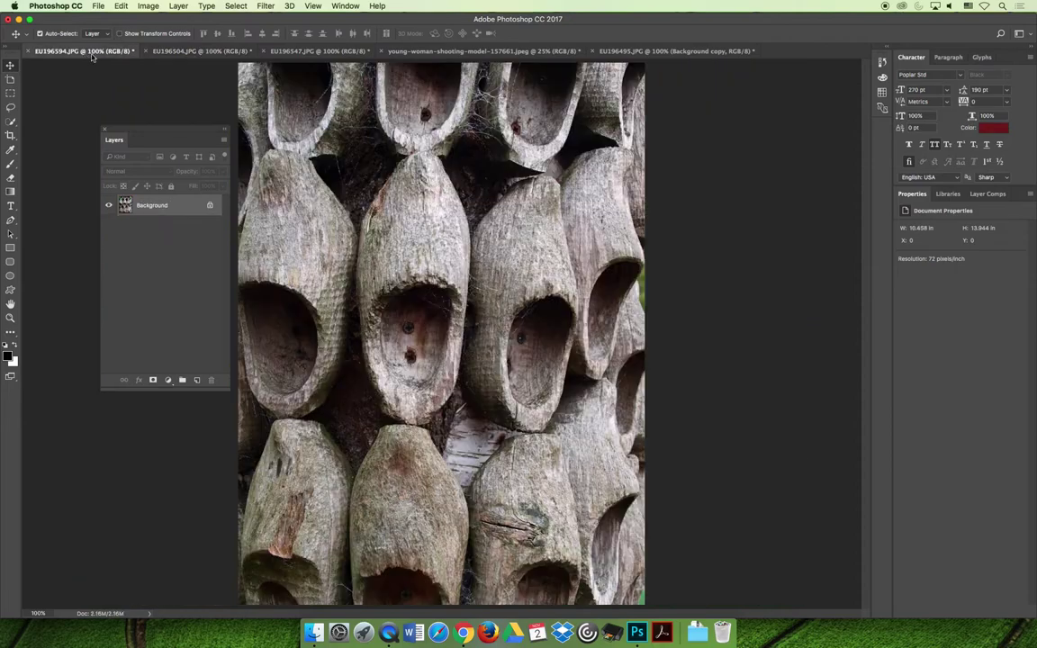
left_click_drag(177, 146, 129, 111)
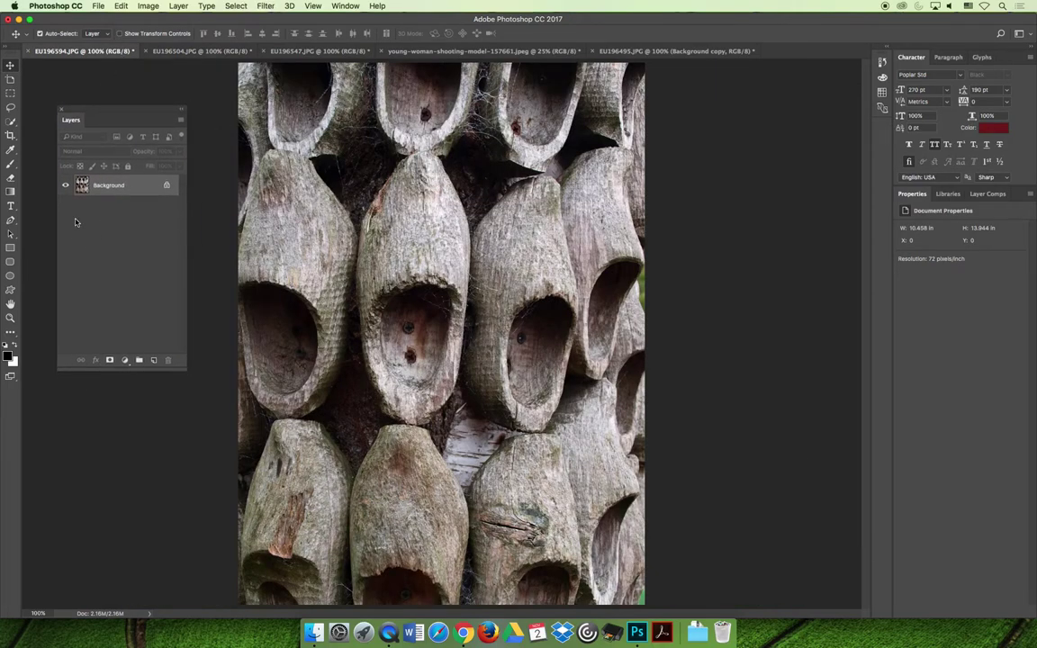
Duplicate the Background layer as Background copy and convert the copy to a smart object
right_click(143, 185)
left_click(144, 209)
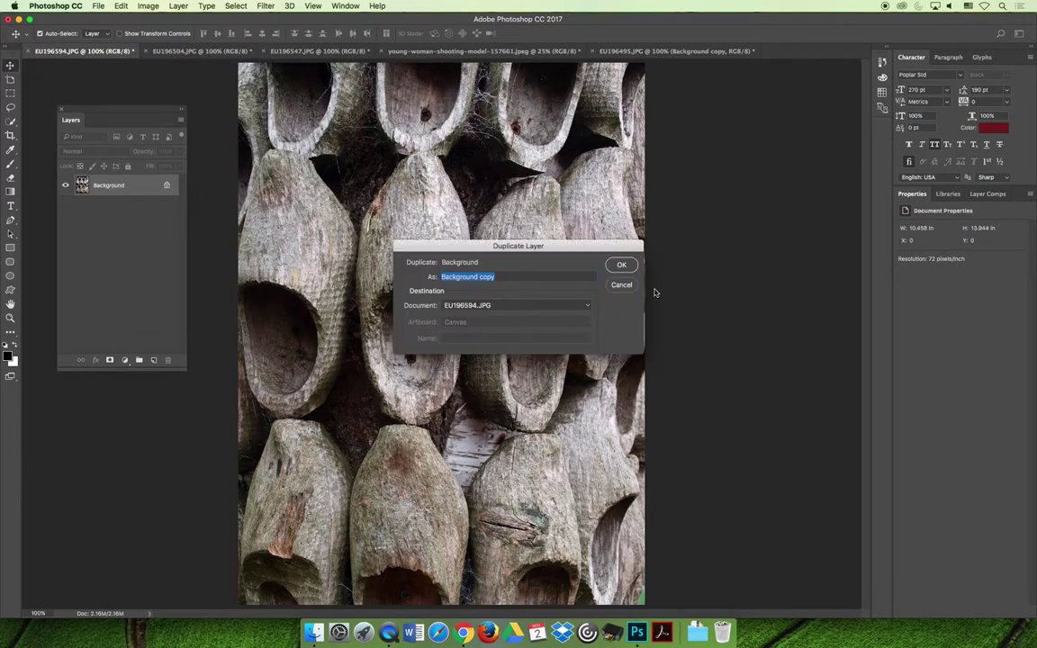
key("Return")
right_click(118, 186)
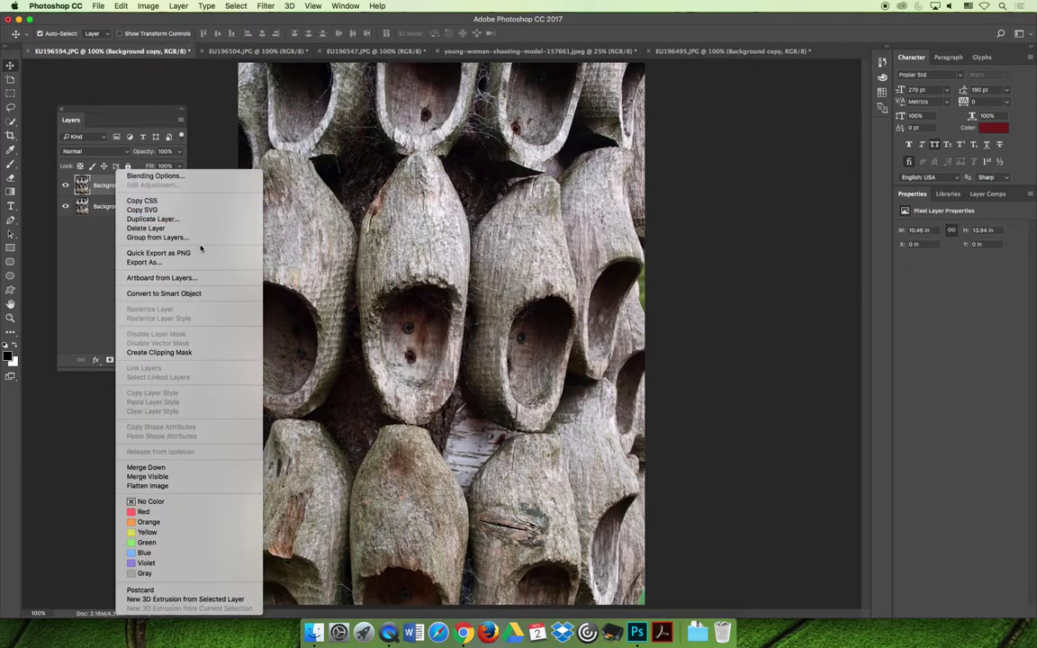
left_click(183, 295)
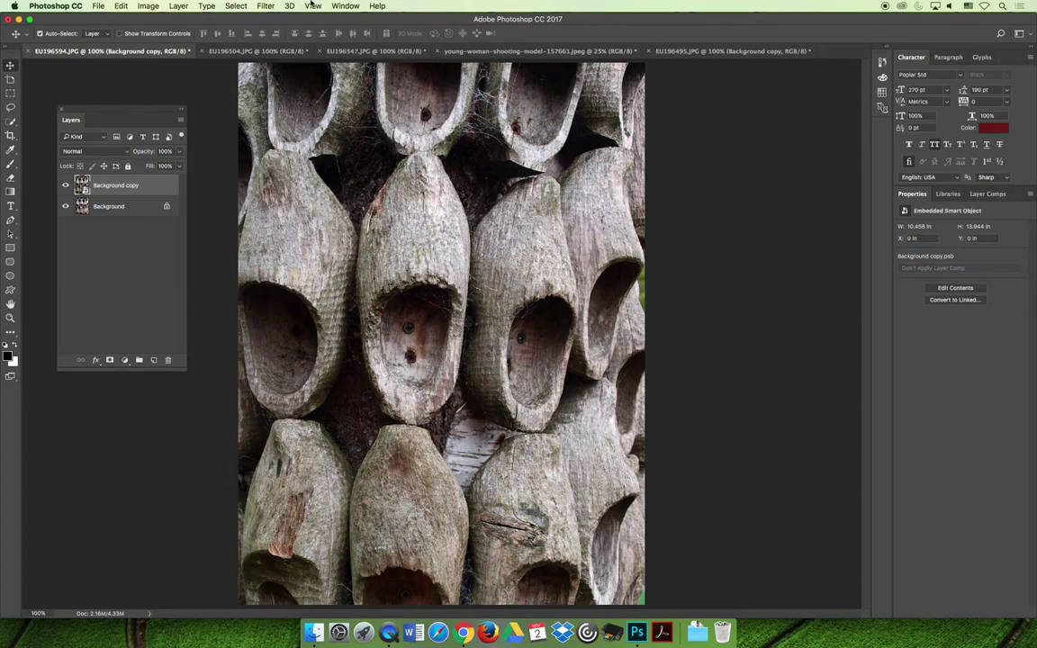
Open the Liquify filter on the copy and twirl the clogs clockwise at the photo's centre right, lower left and upper left
left_click(265, 5)
left_click(289, 92)
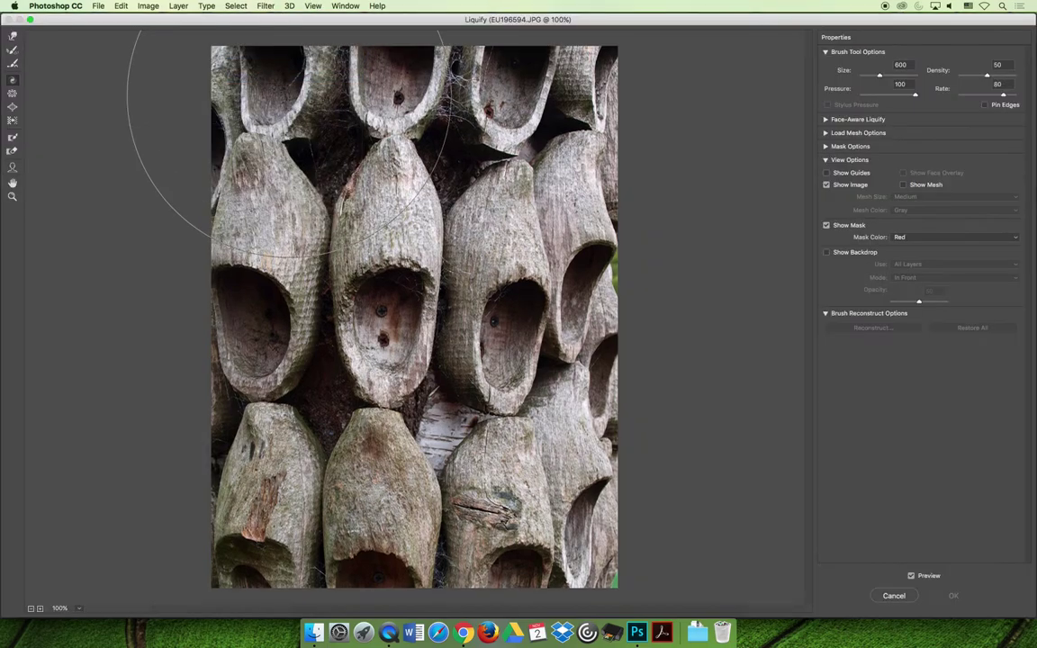
left_click(11, 81)
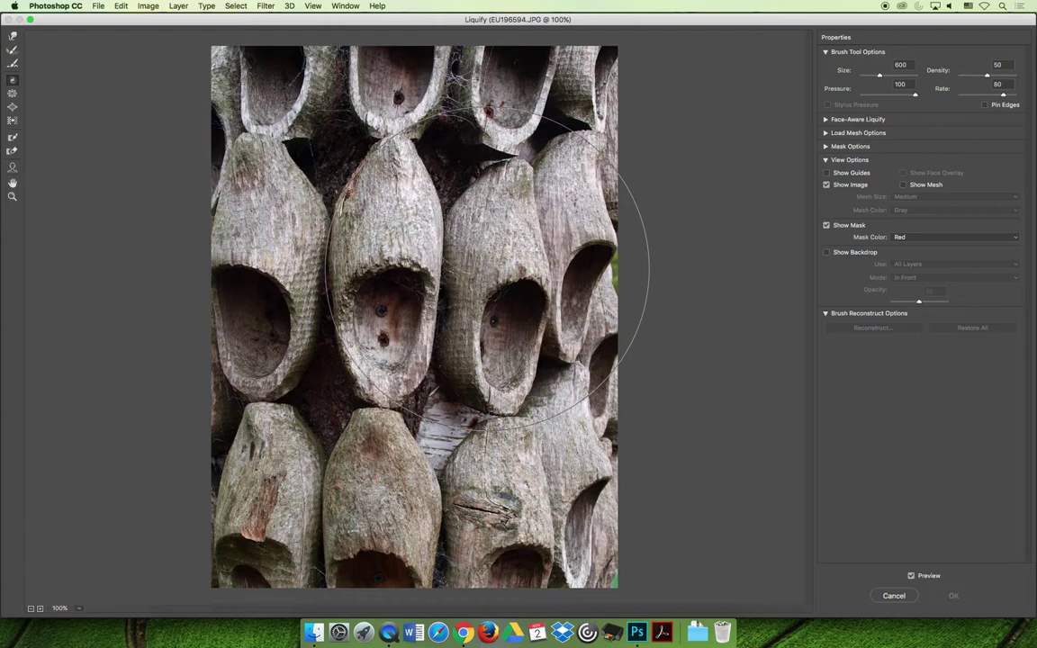
left_click_drag(486, 266, 487, 266)
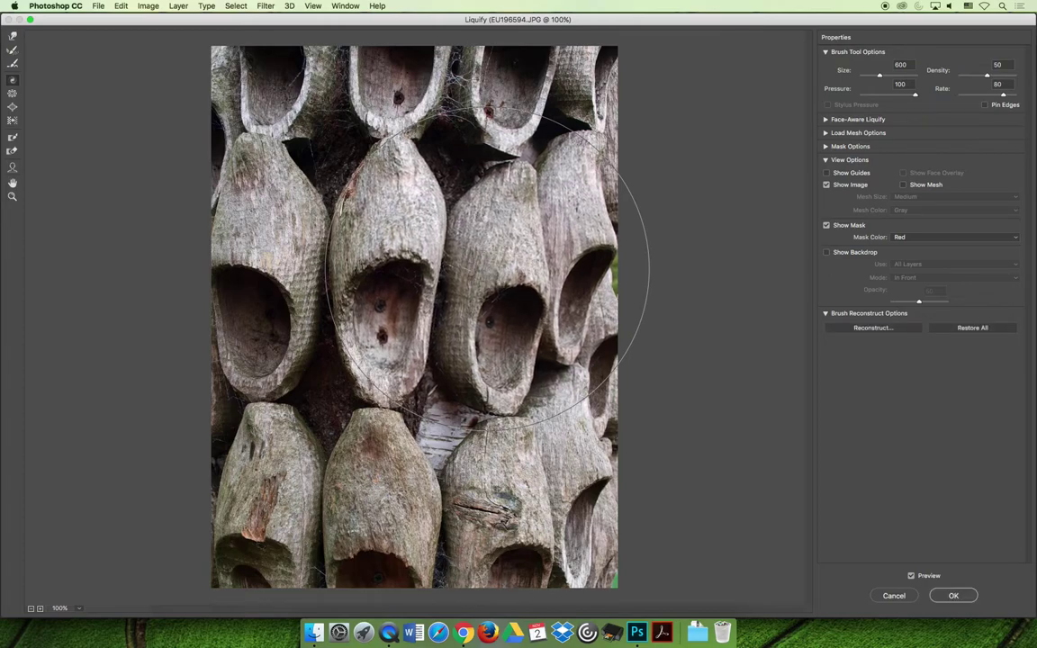
left_click_drag(328, 450, 329, 450)
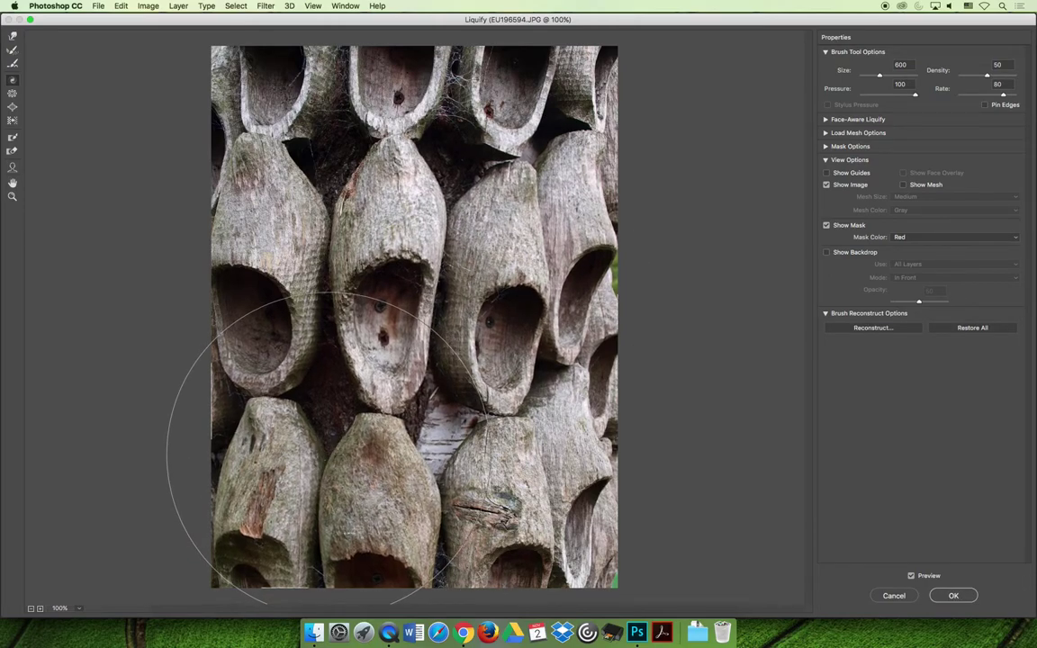
left_click_drag(326, 114, 325, 113)
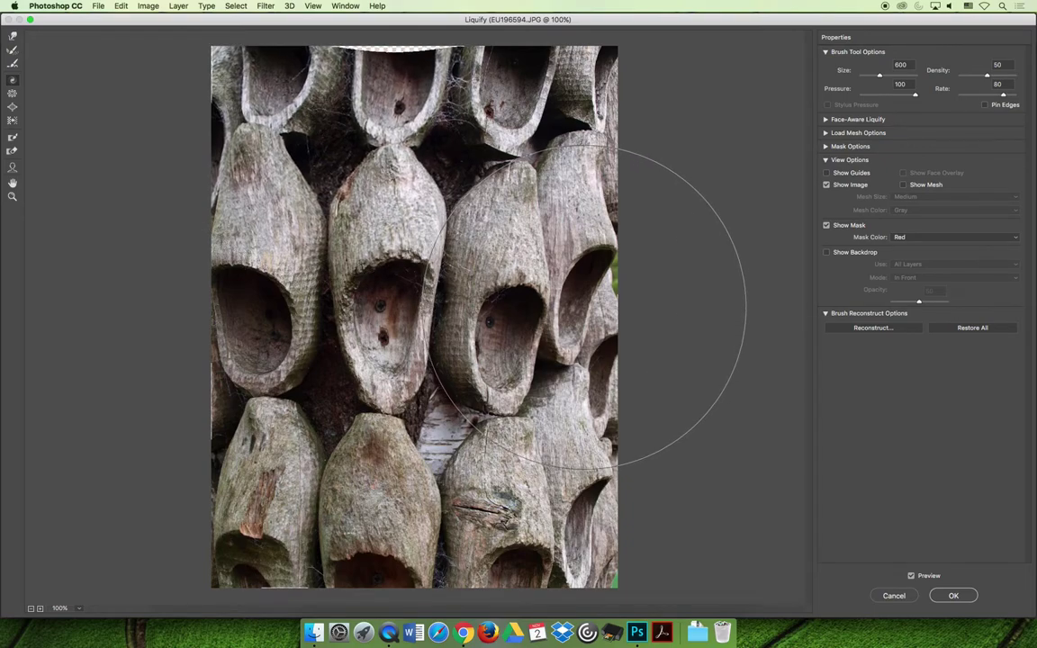
Add counterclockwise twirls at the clogs photo's lower right, upper middle and left side, plus another clockwise twirl at the centre right
key("alt")
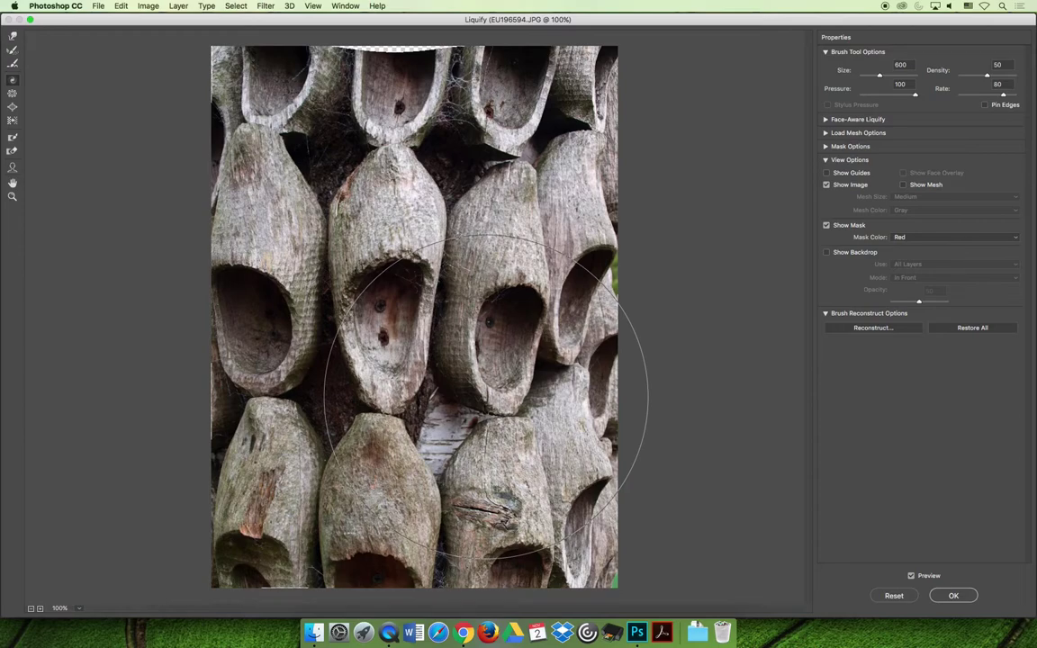
left_click_drag(486, 396, 486, 398)
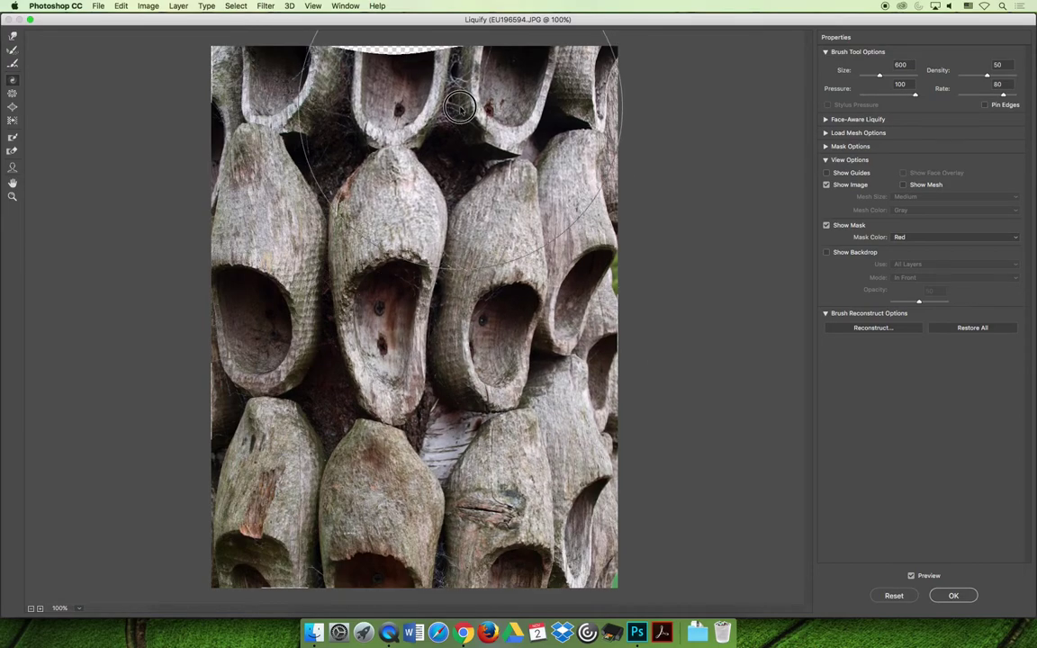
left_click_drag(459, 108, 460, 109)
left_click_drag(273, 345, 273, 345)
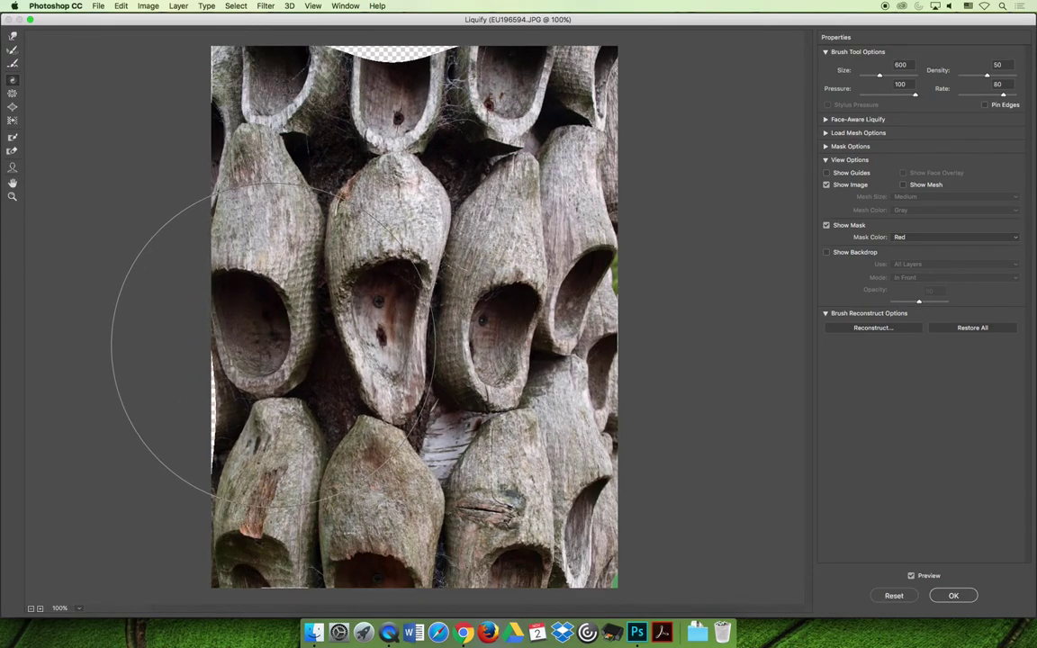
left_click_drag(527, 280, 526, 282)
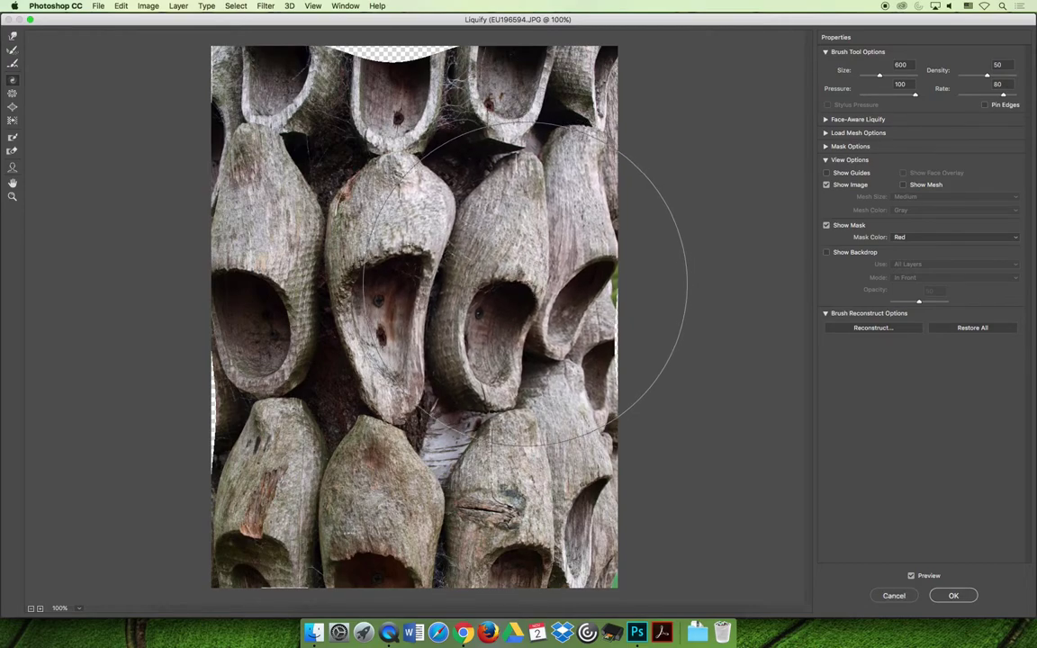
Add twirls at the clogs photo's lower middle, upper left and upper right, and apply the Liquify filter
left_click_drag(375, 495, 375, 496)
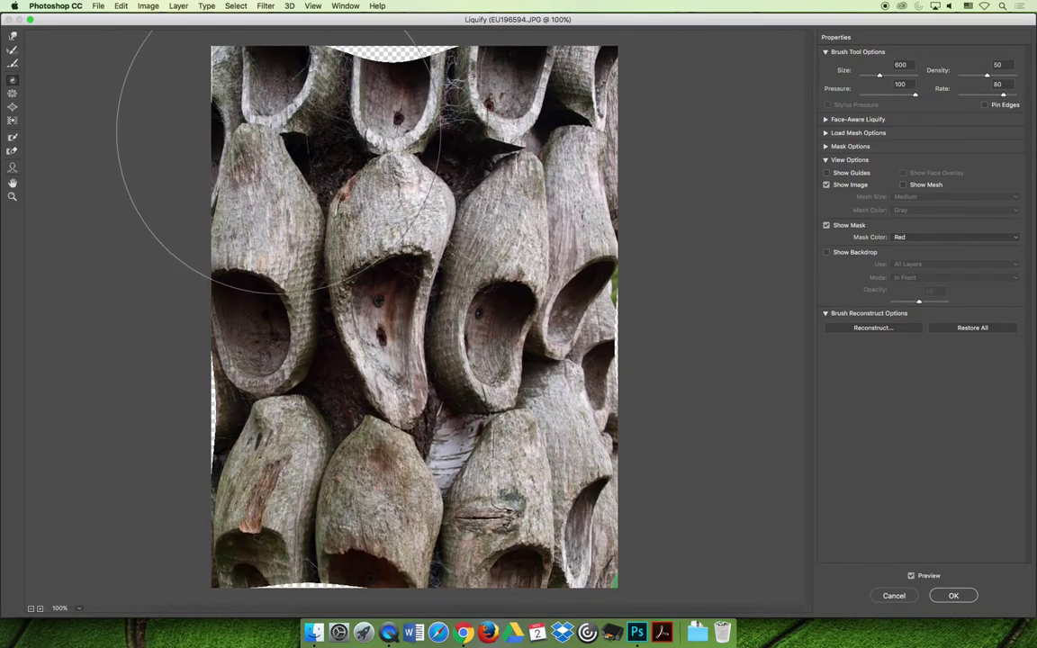
left_click_drag(272, 124, 271, 124)
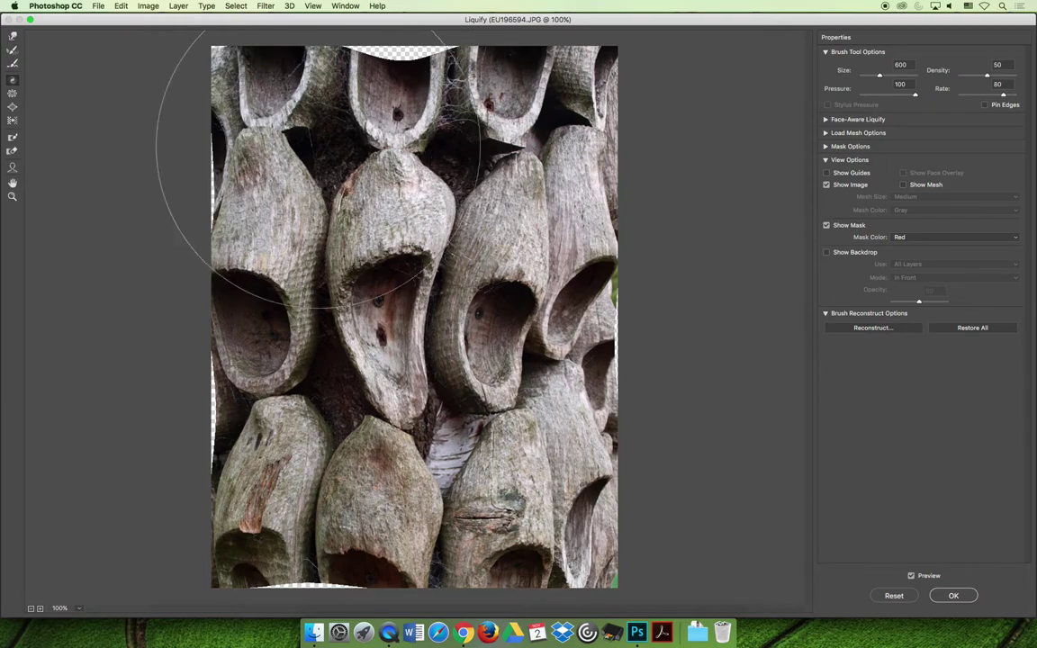
left_click_drag(525, 99, 525, 99)
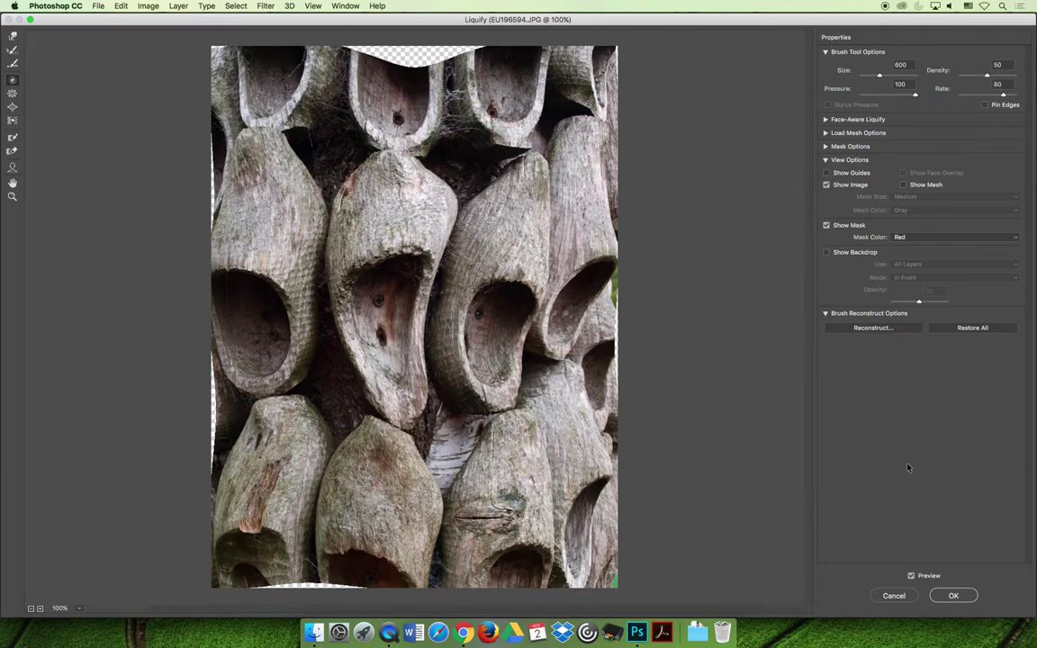
left_click(953, 595)
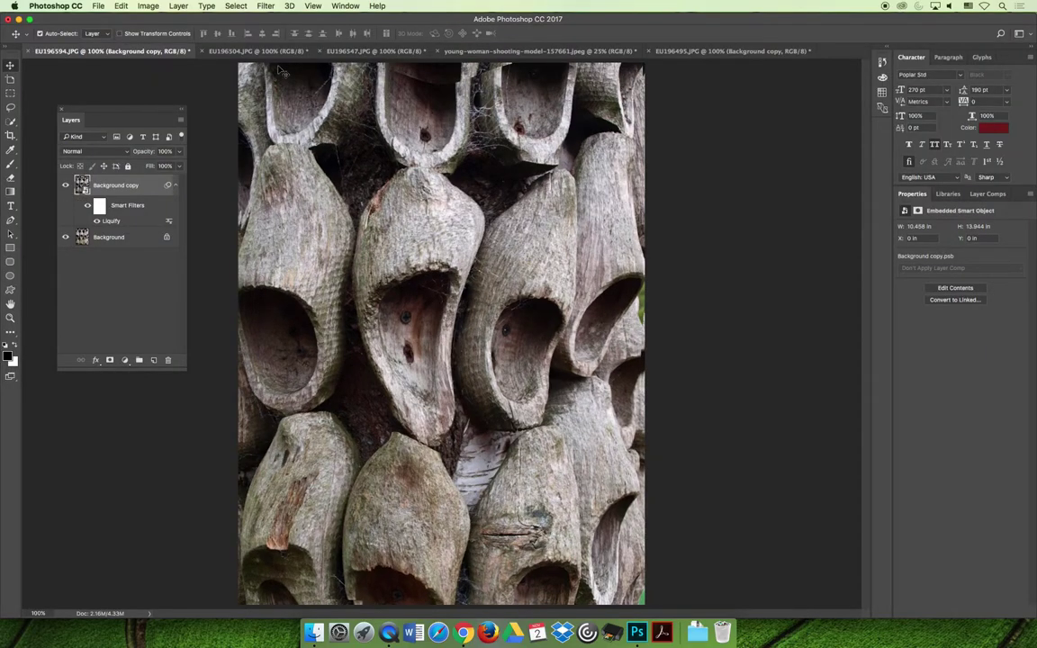
Switch to the fries photo EU196547.JPG, duplicate its Background layer as Background copy and convert the copy to a smart object
left_click(257, 51)
left_click(360, 50)
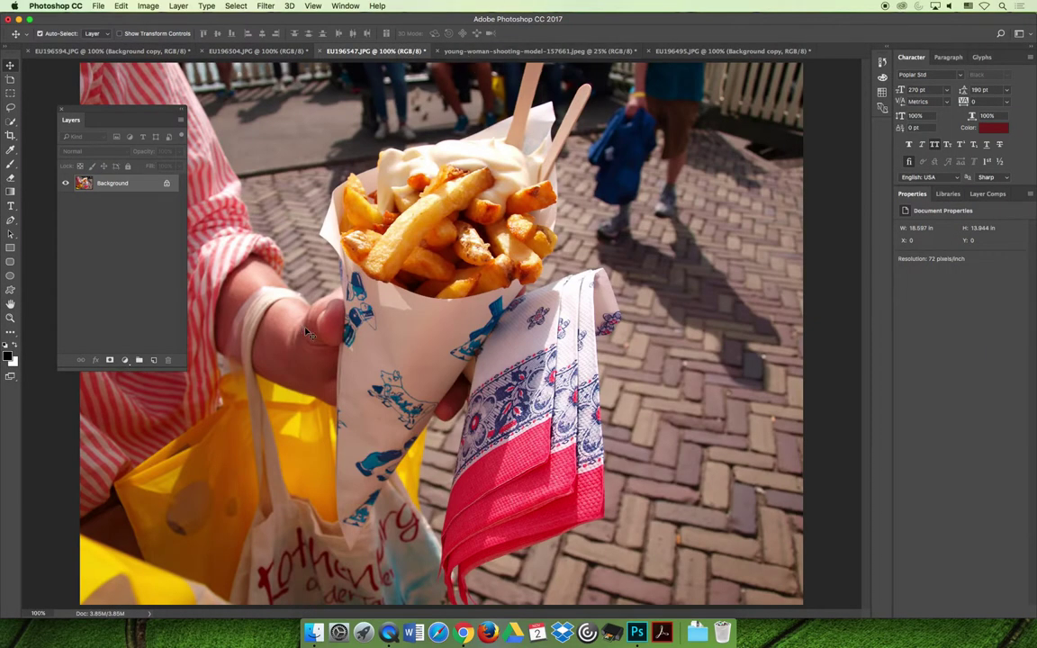
right_click(114, 185)
left_click(141, 204)
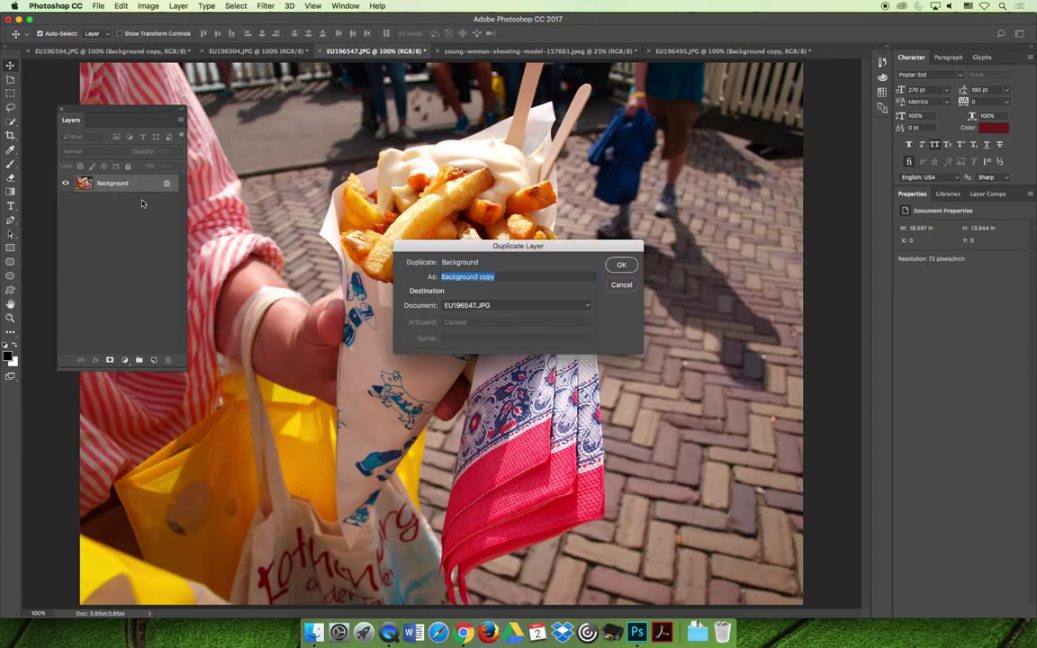
left_click(608, 268)
right_click(117, 173)
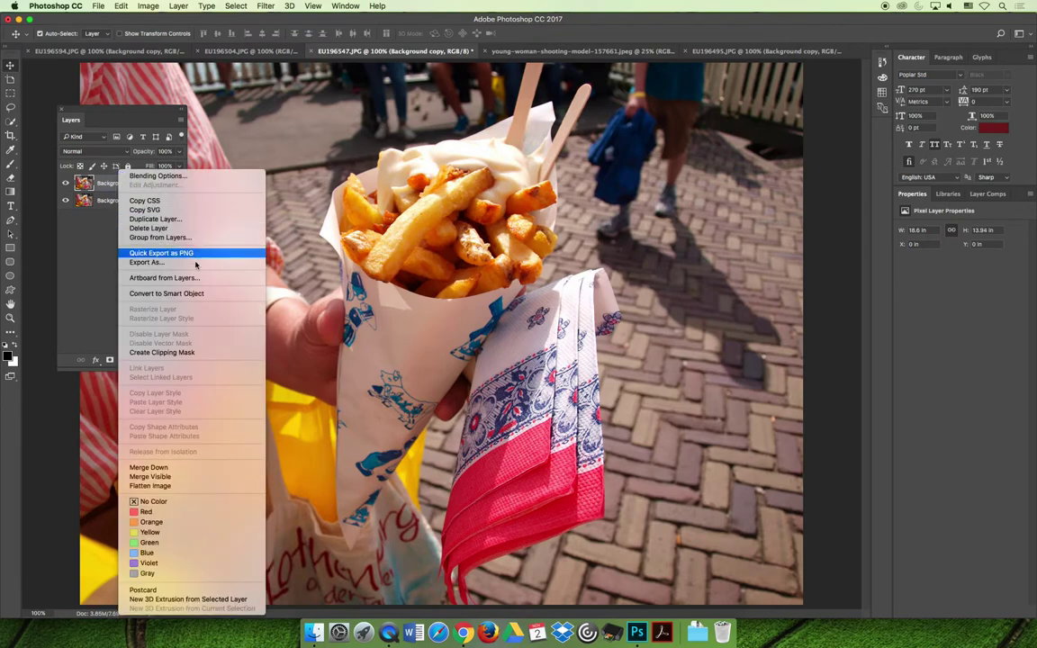
left_click(193, 293)
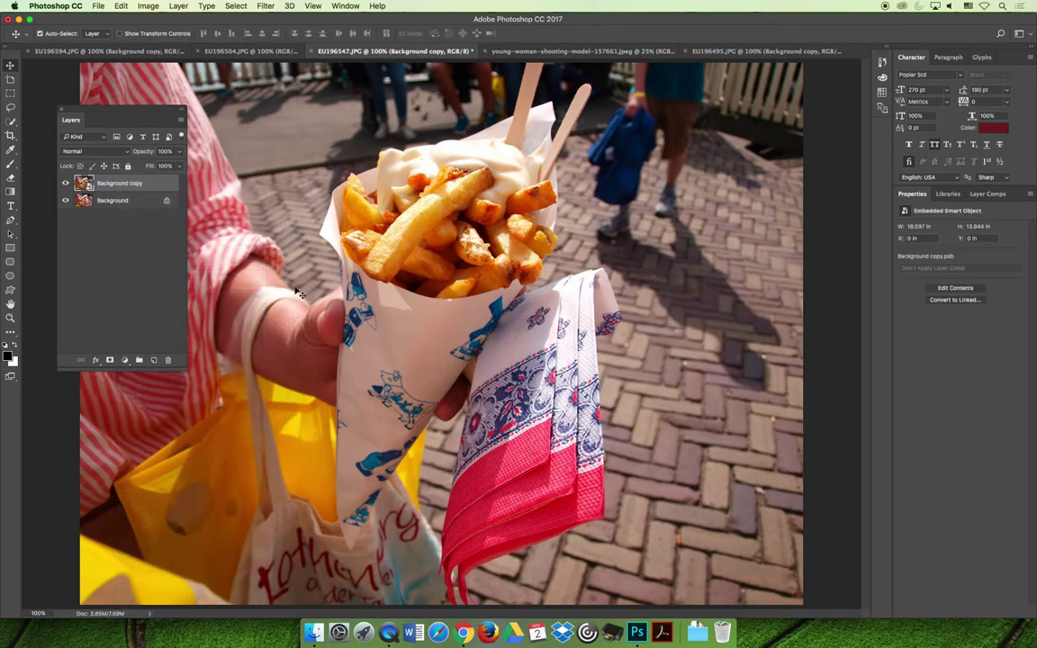
Open the Liquify filter on the copy, bloat the right wooden spoon's tip at brush size 100, and undo a trial bloat on a fry
left_click(266, 6)
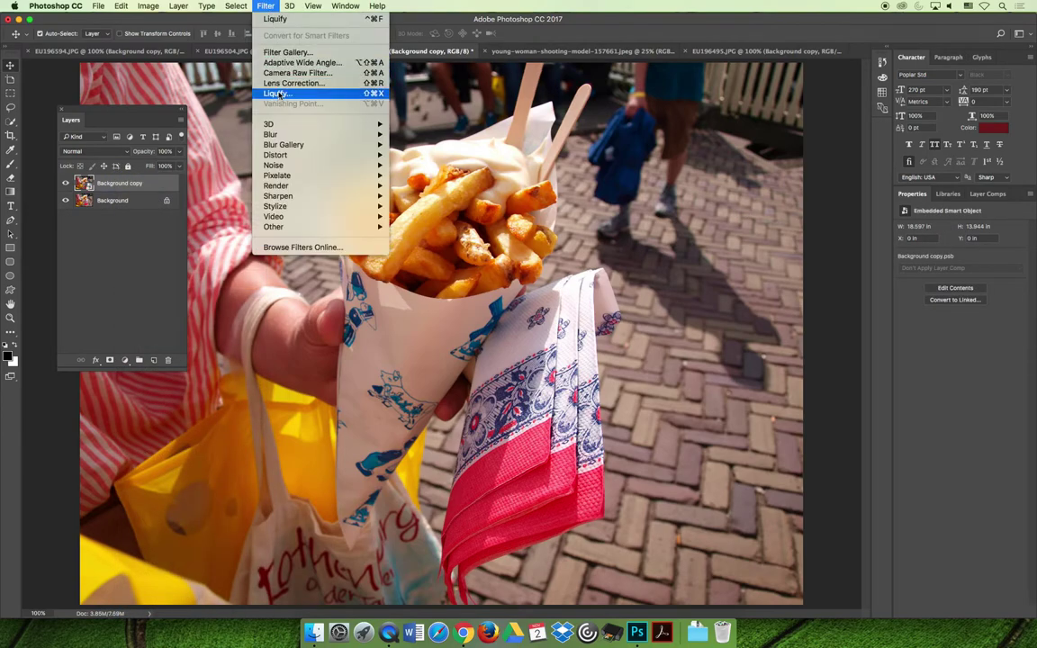
left_click(279, 94)
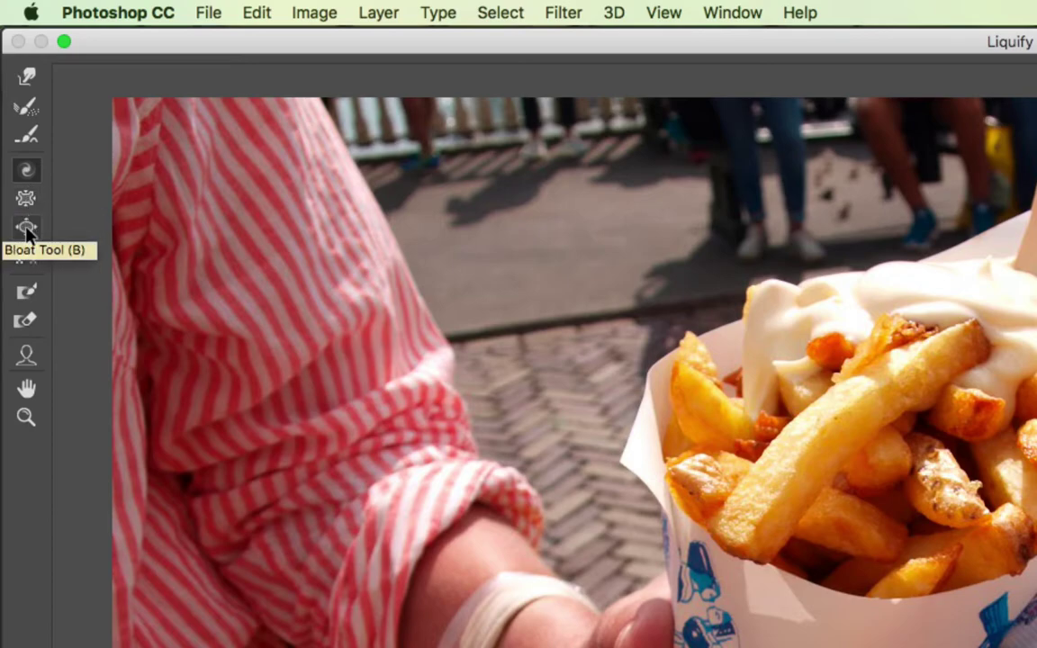
left_click(26, 228)
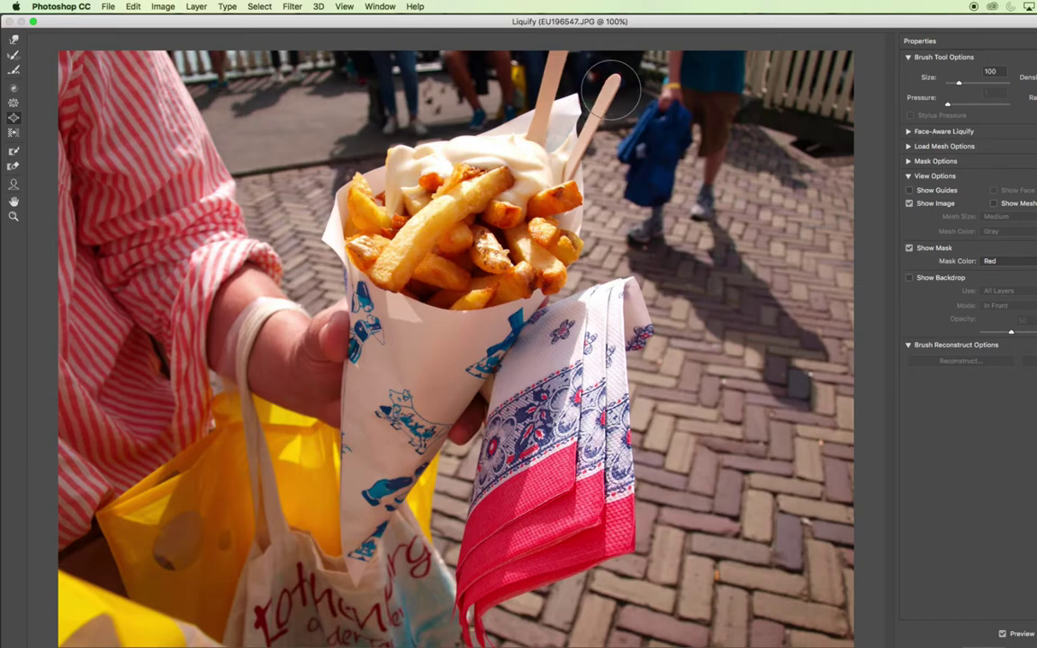
left_click_drag(611, 90, 611, 90)
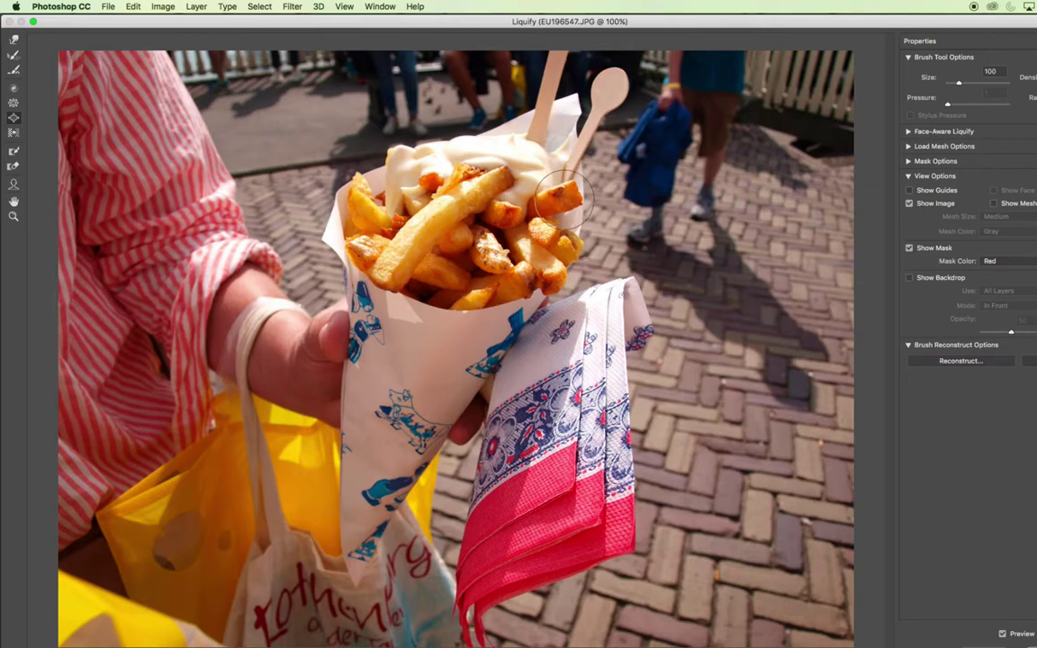
left_click_drag(563, 198, 562, 198)
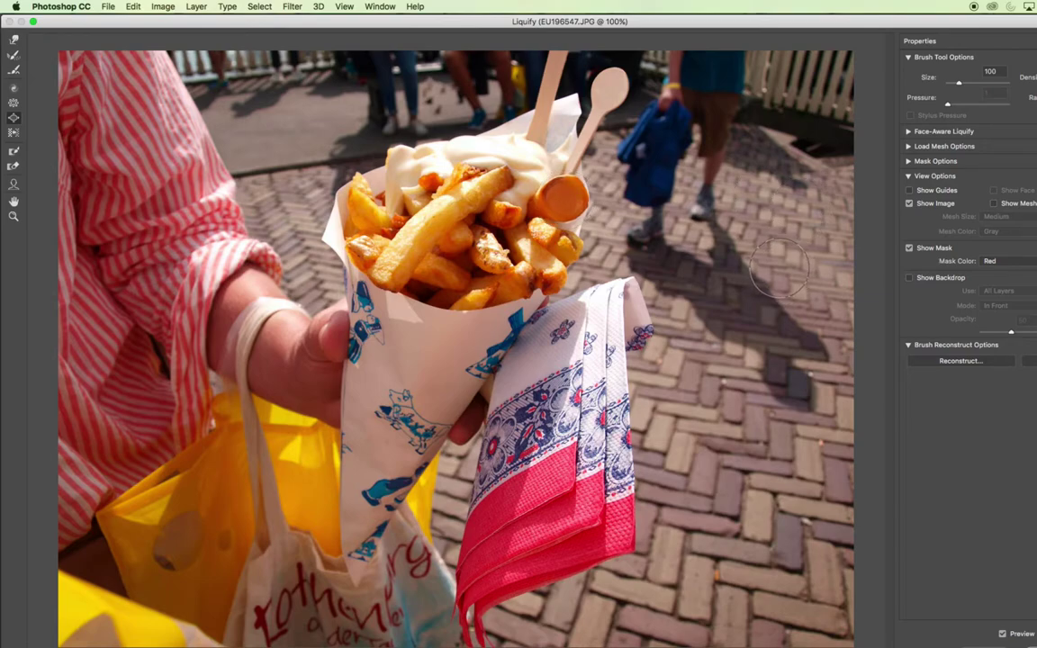
key("super+z")
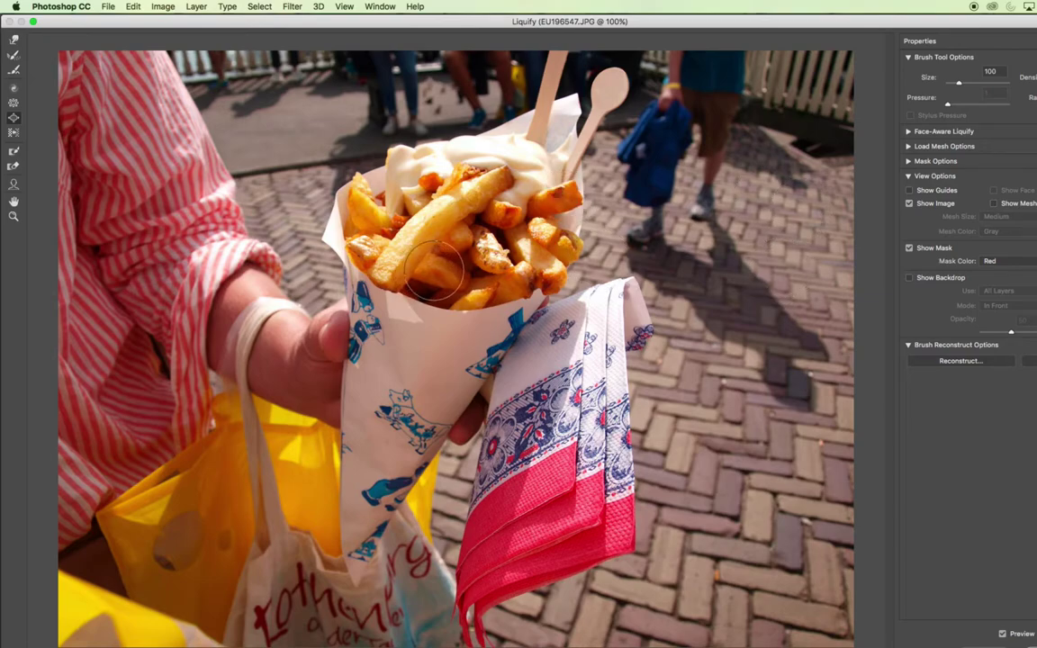
Swell the fries in the cone with the Bloat tool at brush sizes 600 and 800, and apply the Liquify filter
key("bracketright")
key("bracketright")
key("bracketright")
key("bracketright")
key("bracketright")
key("bracketright")
key("bracketright")
key("bracketright")
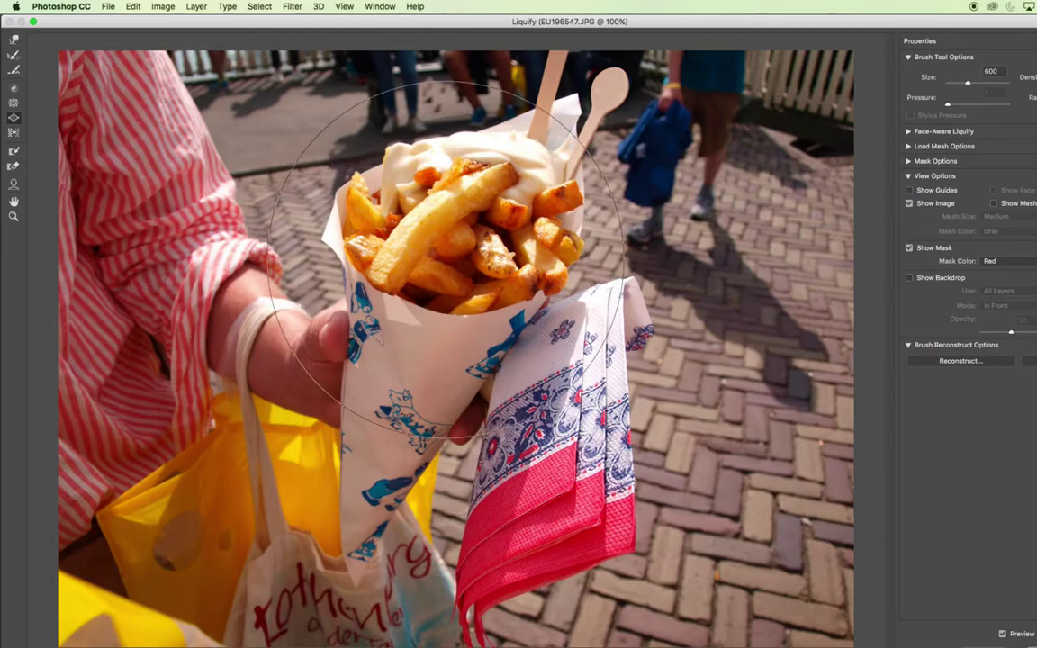
key("bracketright")
key("bracketright")
key("bracketright")
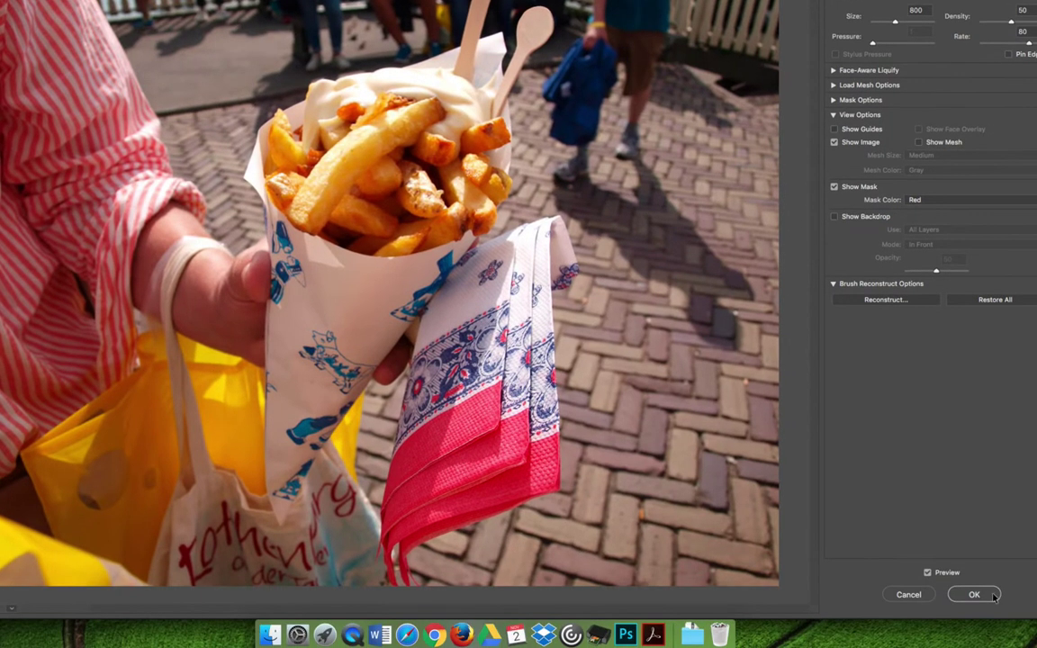
left_click(977, 595)
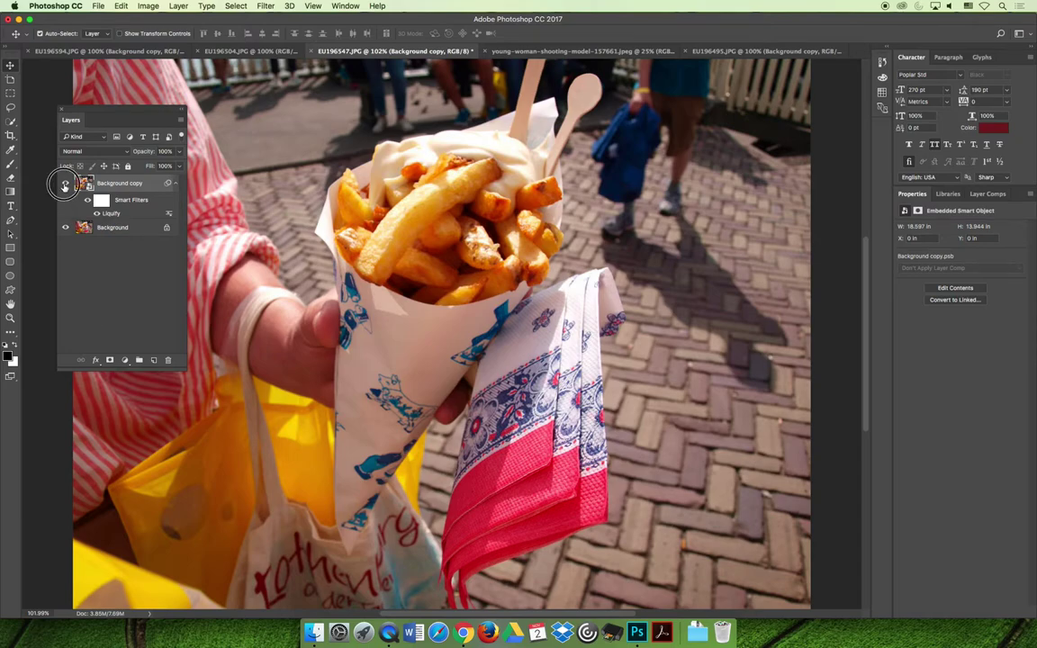
Compare the fries photo before and after the bloat by hiding and showing the Background copy layer
left_click(65, 184)
left_click(65, 183)
left_click(65, 183)
left_click(65, 184)
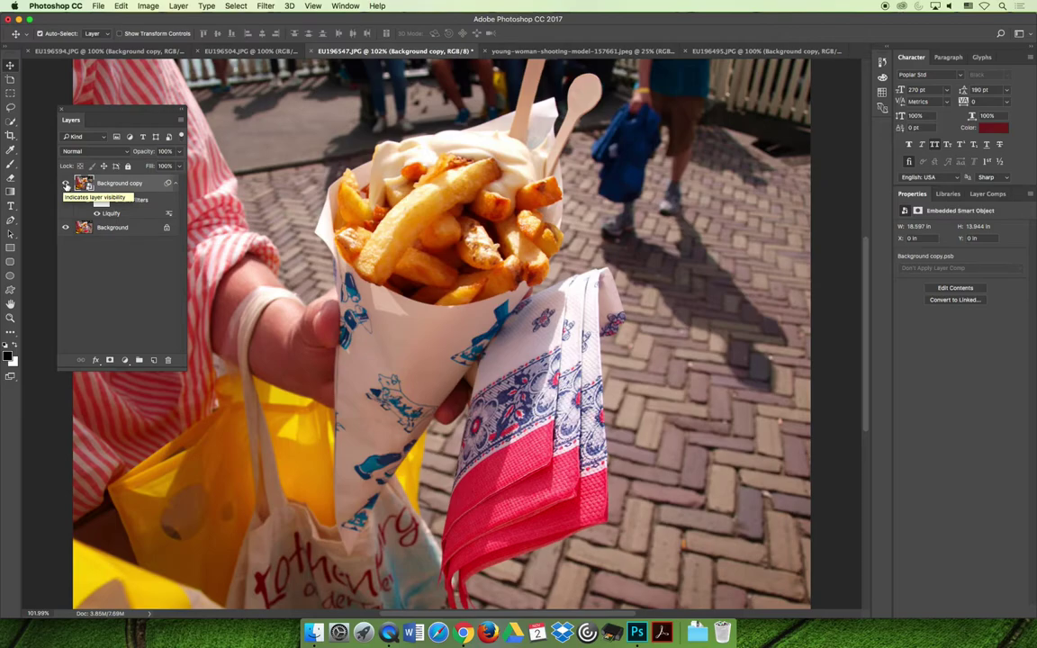
Switch to the sheep photo EU196504.JPG, duplicate its Background layer as Background copy and convert the copy to a smart object
left_click(241, 51)
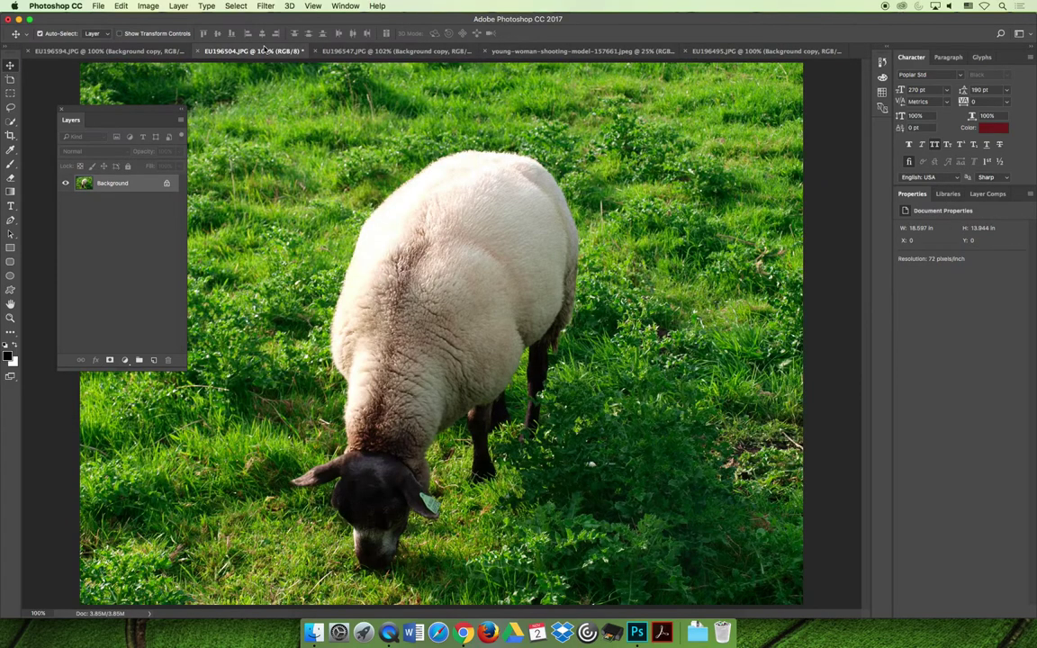
left_click_drag(129, 108, 122, 97)
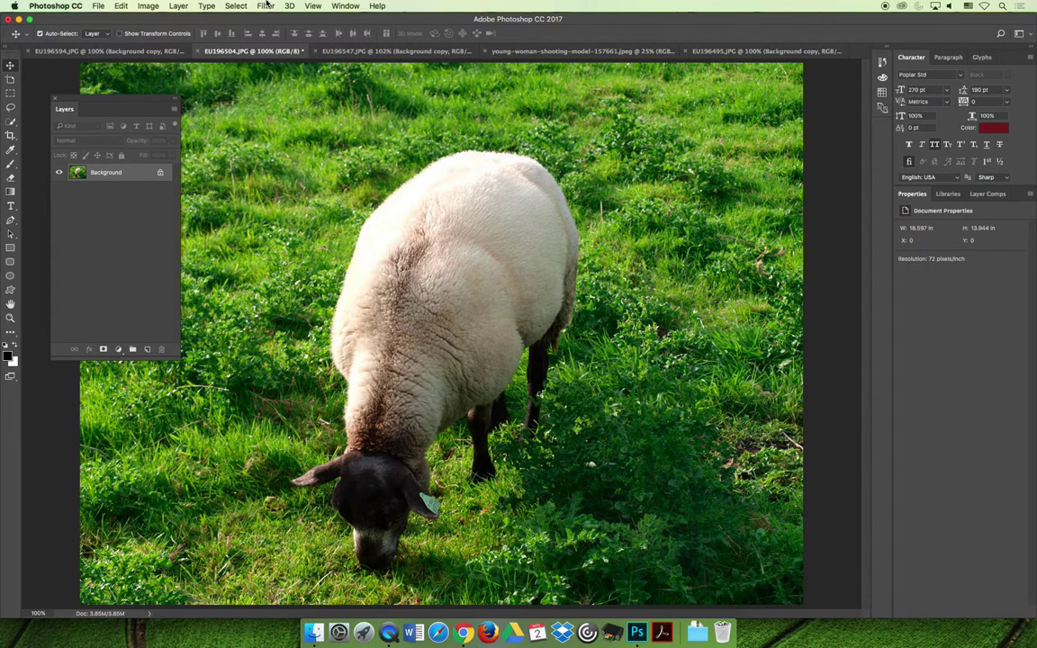
right_click(117, 168)
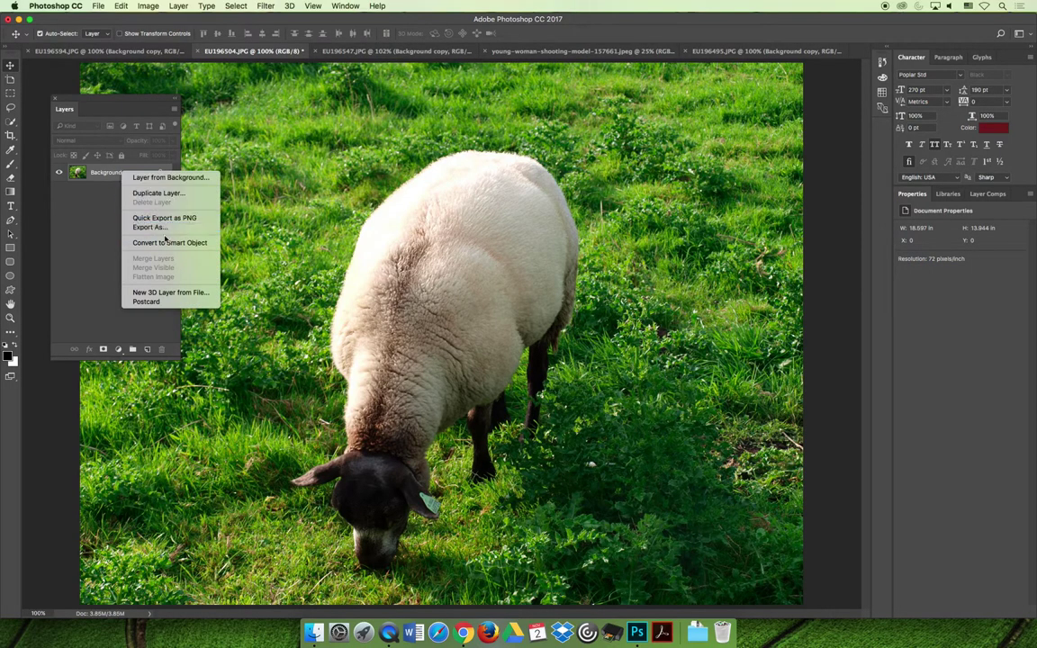
left_click(159, 193)
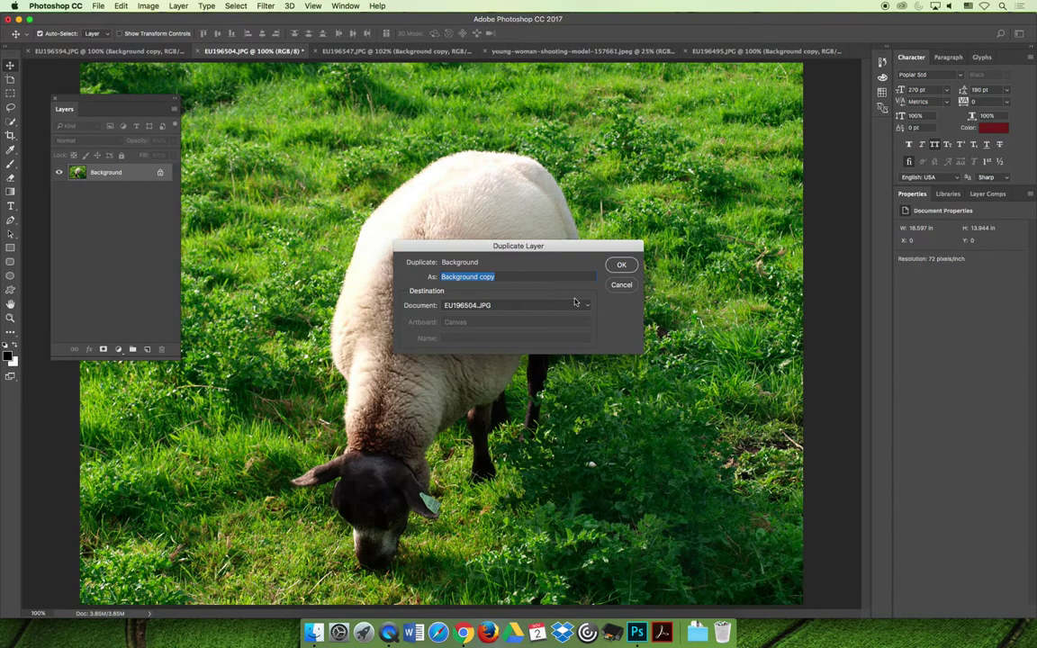
key("Return")
right_click(105, 171)
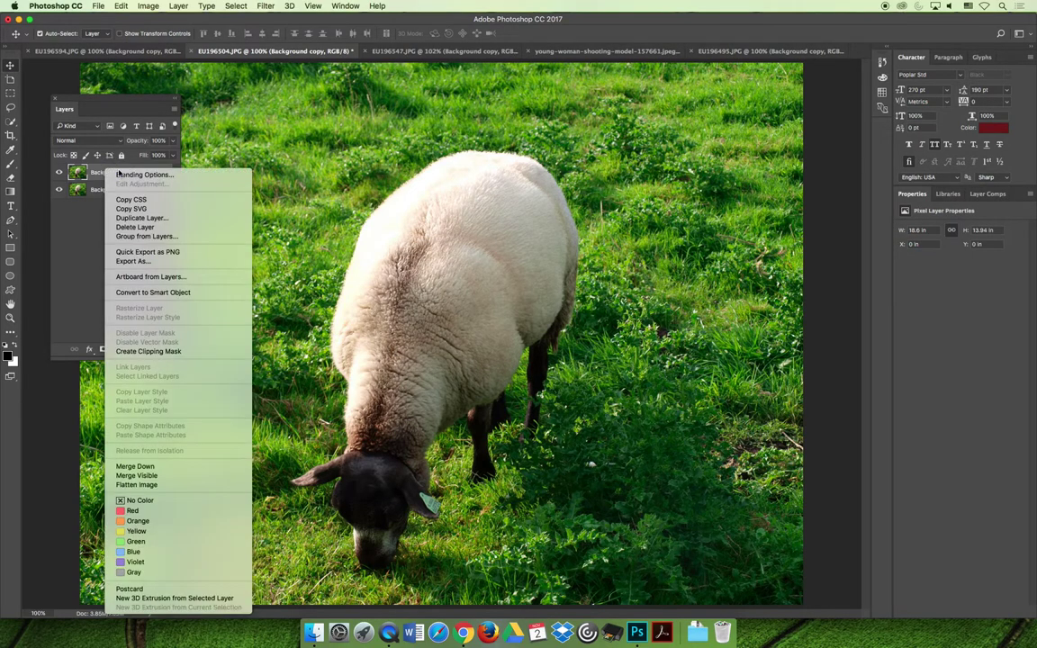
left_click(155, 291)
Open the Liquify filter on the sheep copy with the Pucker tool, and undo a size 100 trial pucker on the sheep's rump
left_click(264, 5)
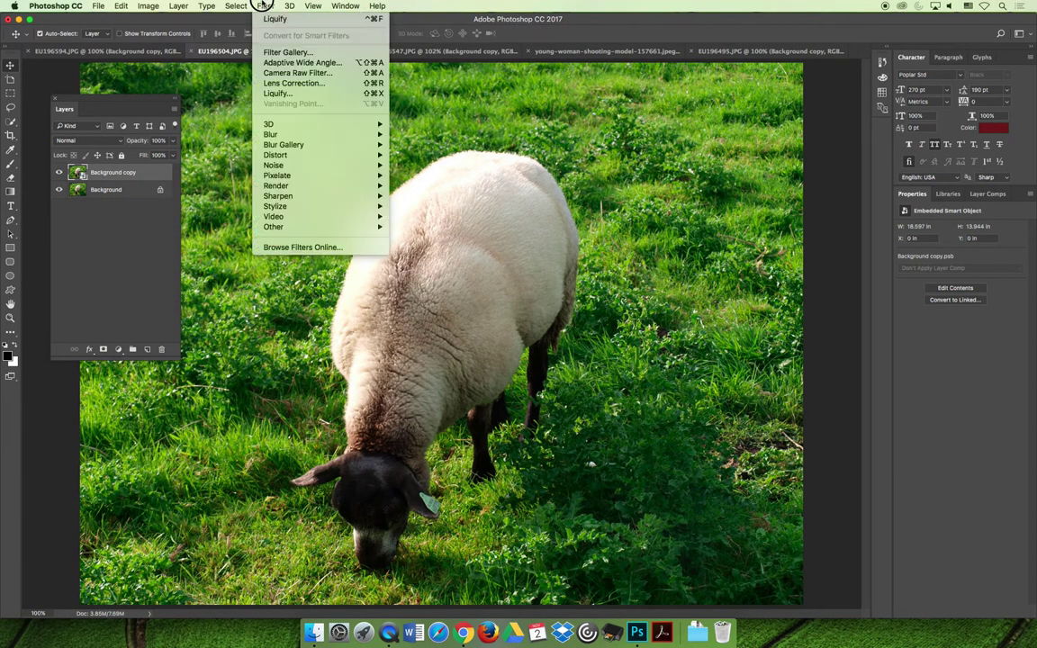
left_click(277, 93)
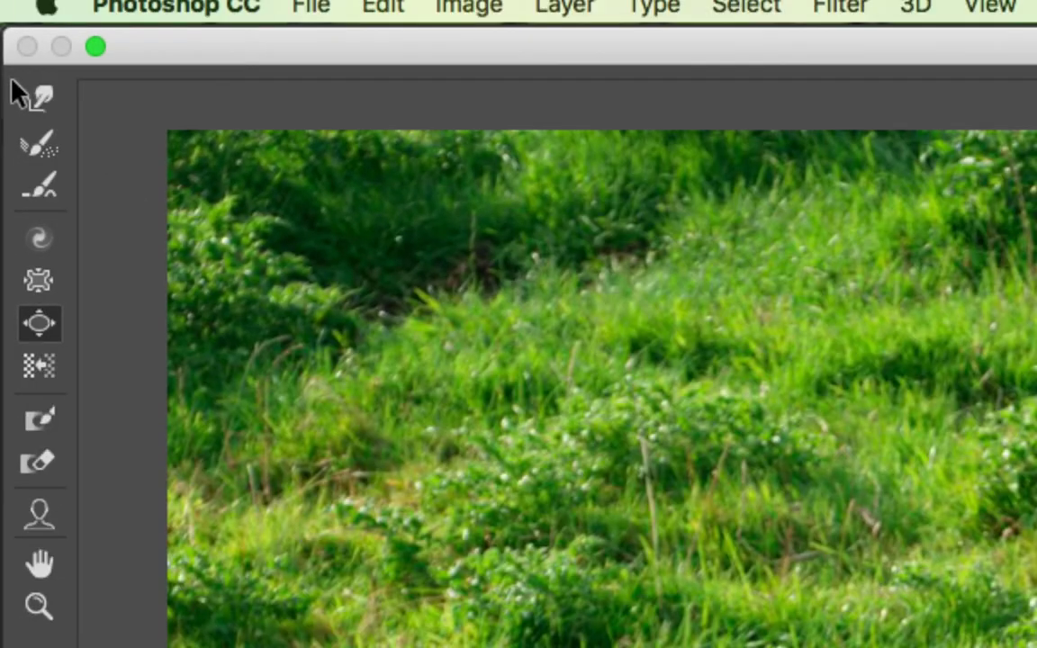
left_click(38, 283)
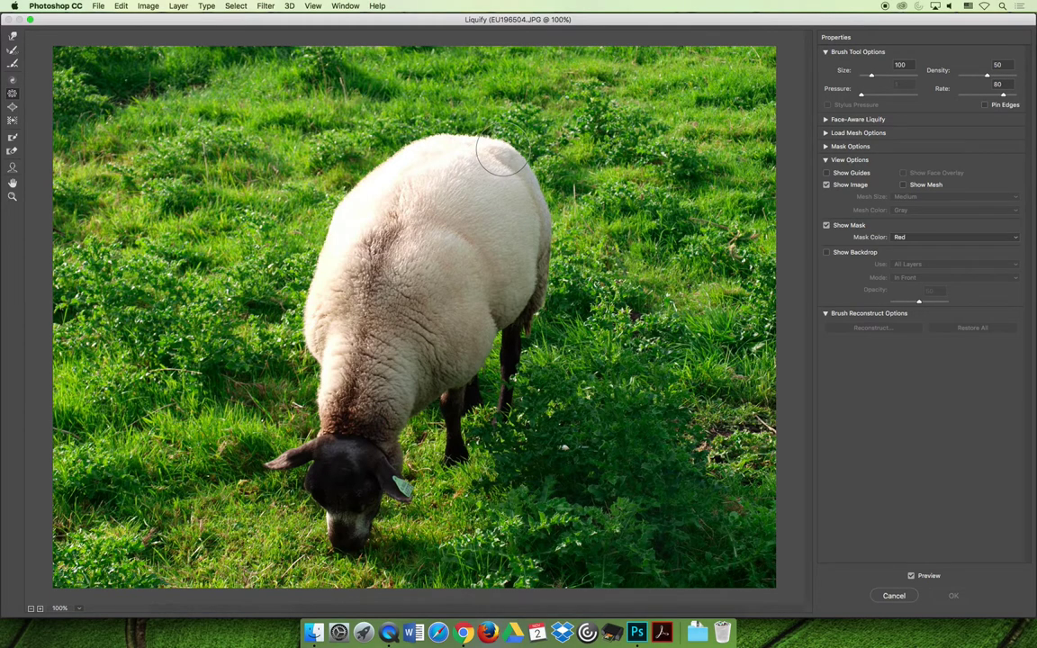
left_click_drag(503, 153, 502, 149)
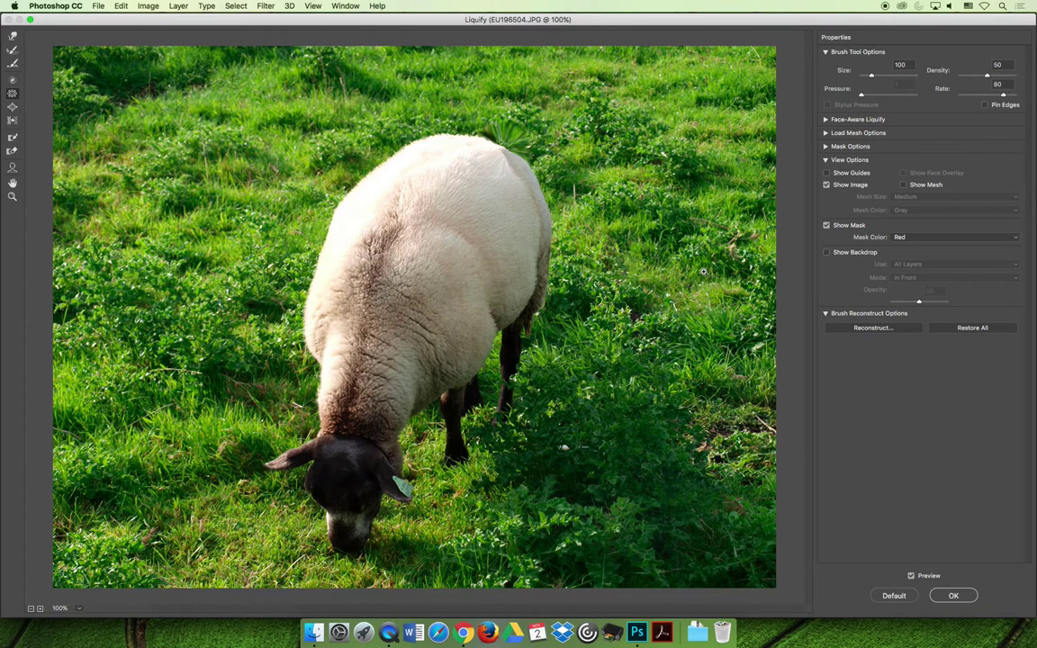
key("super+z")
Enlarge the pucker brush to 400 and shrink the sheep's body from the rump along its back
key("bracketright")
key("bracketright")
key("bracketright")
key("bracketright")
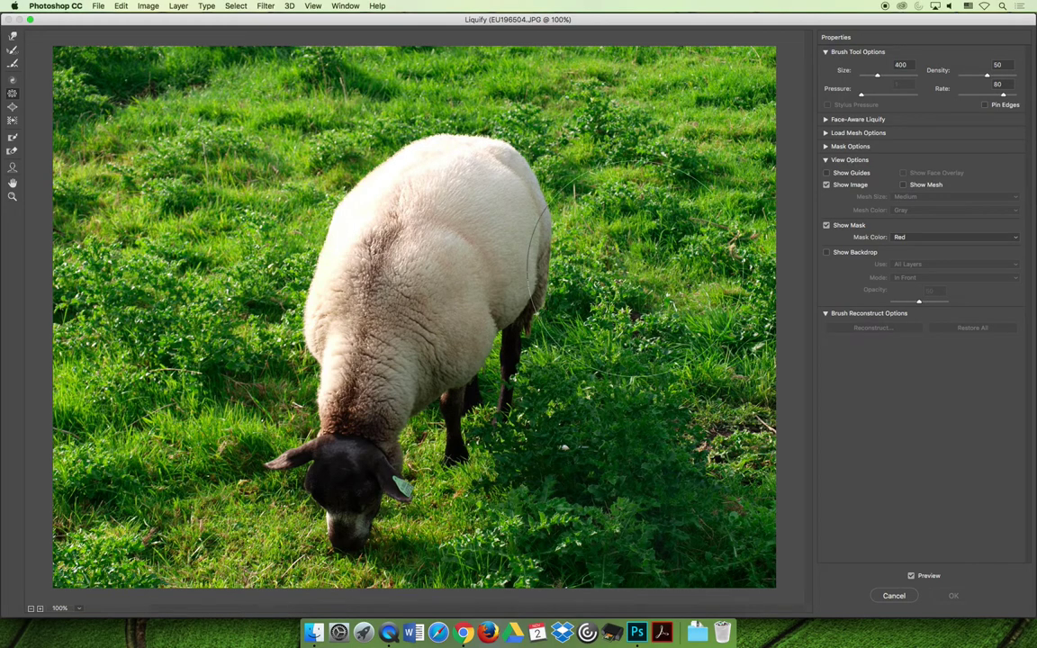
key("bracketright")
key("bracketright")
key("bracketright")
key("bracketright")
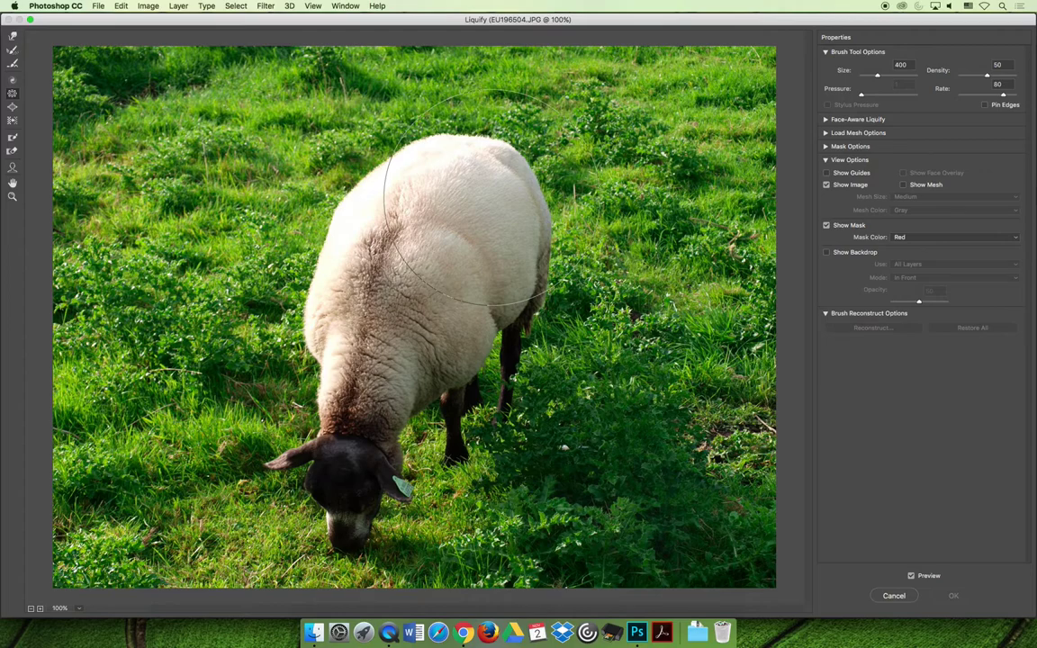
mouse_move(467, 198)
left_mouse_down()
mouse_move(435, 205)
mouse_move(410, 236)
left_mouse_up()
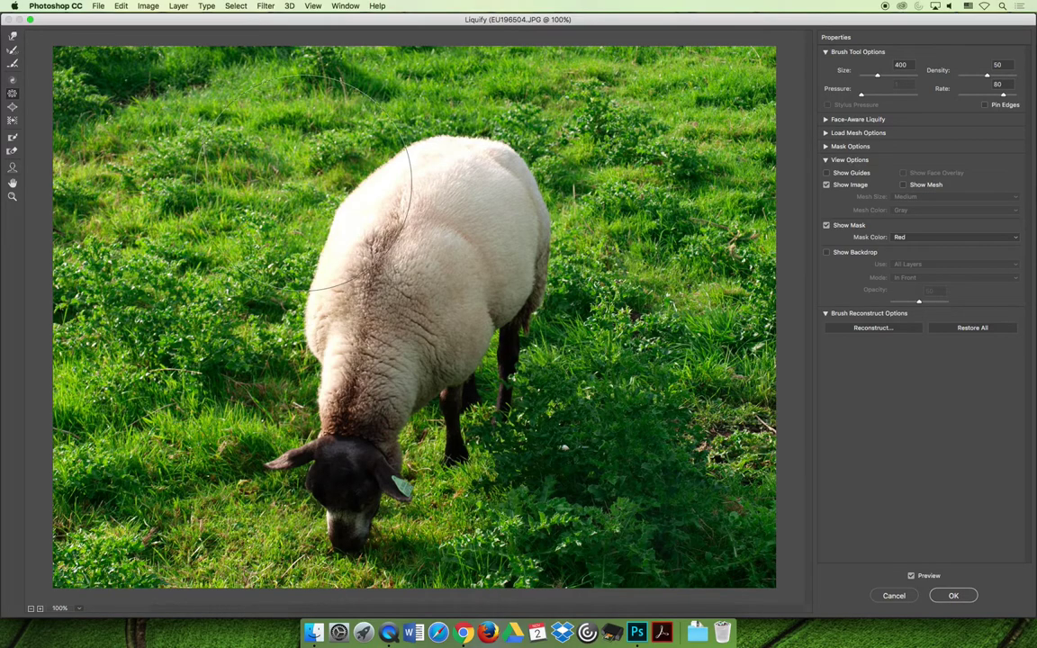
Undo a pucker beside the sheep's back, pucker the body again from rump to shoulder, and apply the Liquify filter
mouse_move(306, 181)
left_mouse_down()
mouse_move(298, 177)
mouse_move(307, 180)
left_mouse_up()
key("super+z")
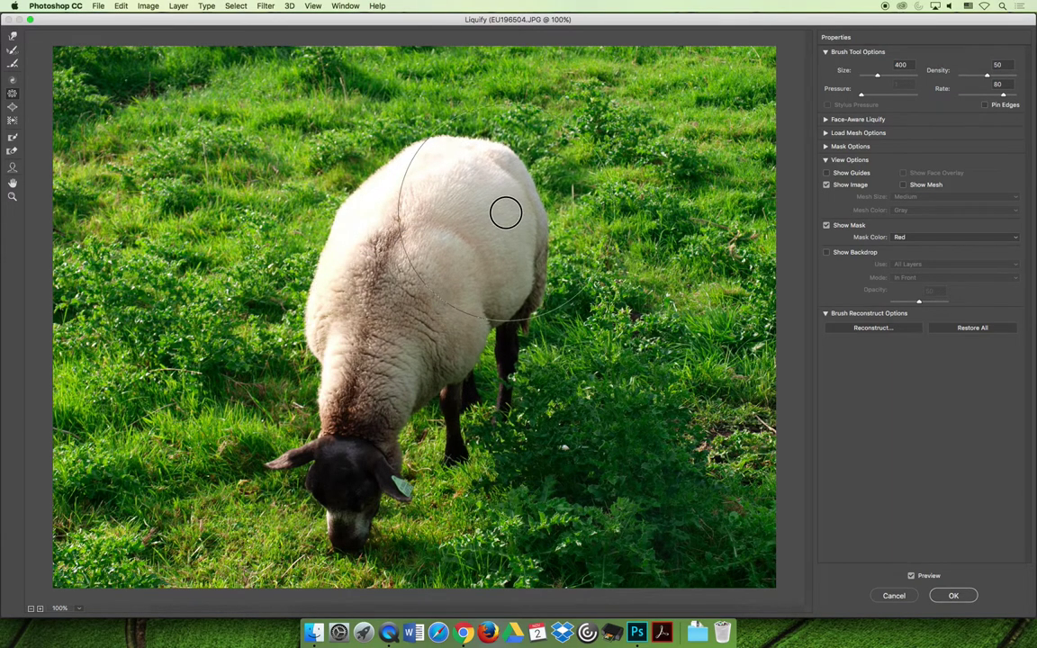
mouse_move(506, 212)
left_mouse_down()
mouse_move(485, 240)
mouse_move(453, 176)
mouse_move(405, 245)
mouse_move(368, 226)
mouse_move(355, 257)
mouse_move(333, 258)
mouse_move(326, 304)
left_mouse_up()
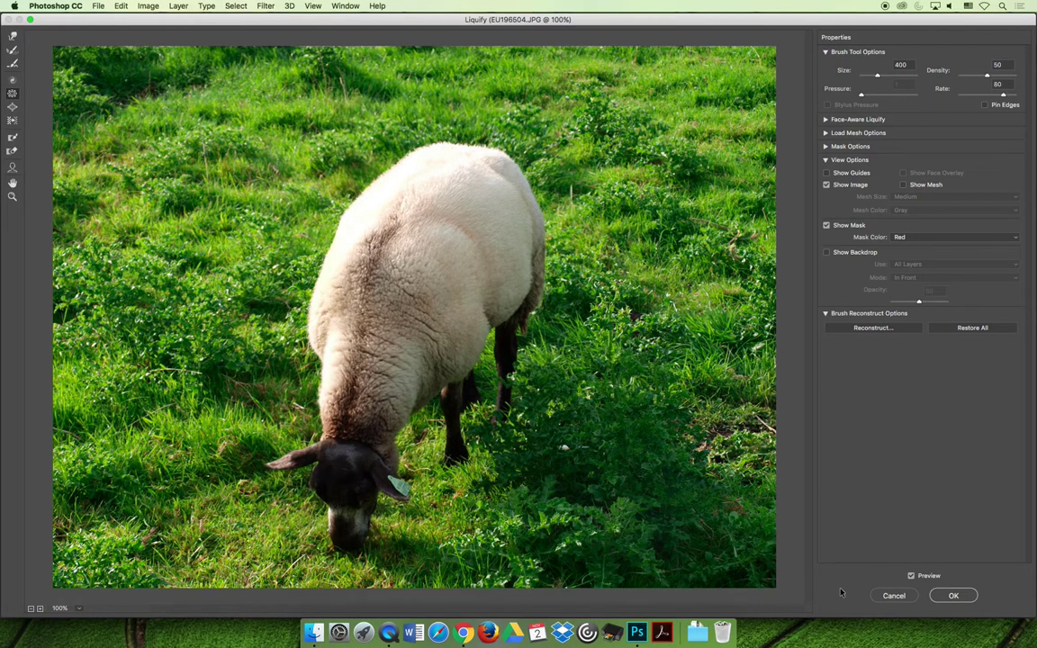
key("Return")
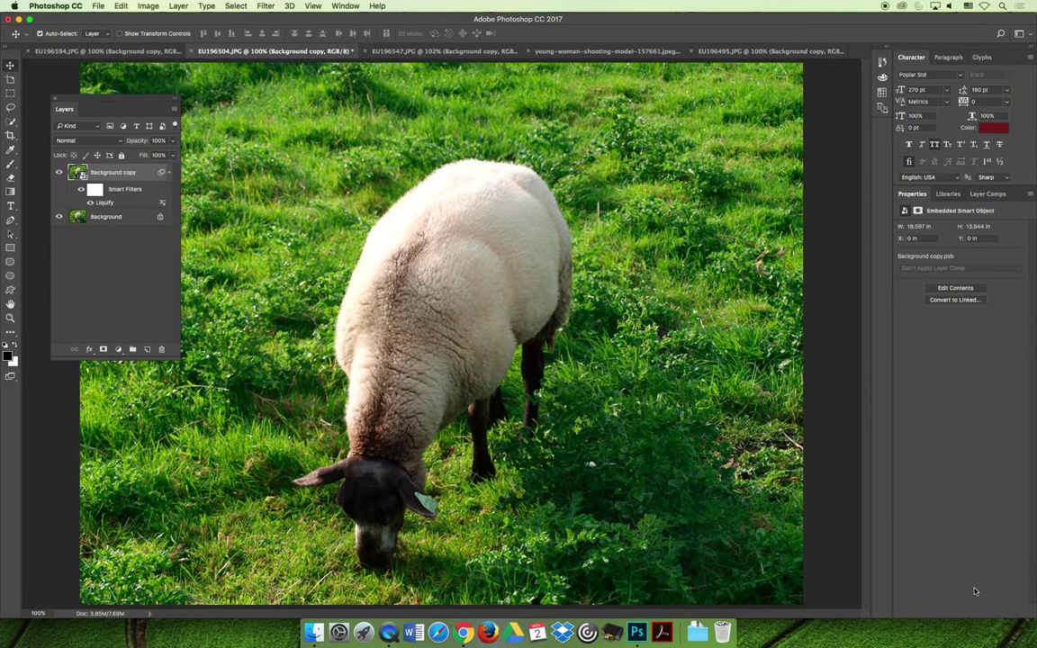
Compare the sheep before and after the pucker by hiding and showing the Background copy layer
left_click(58, 173)
left_click(58, 172)
left_click(58, 173)
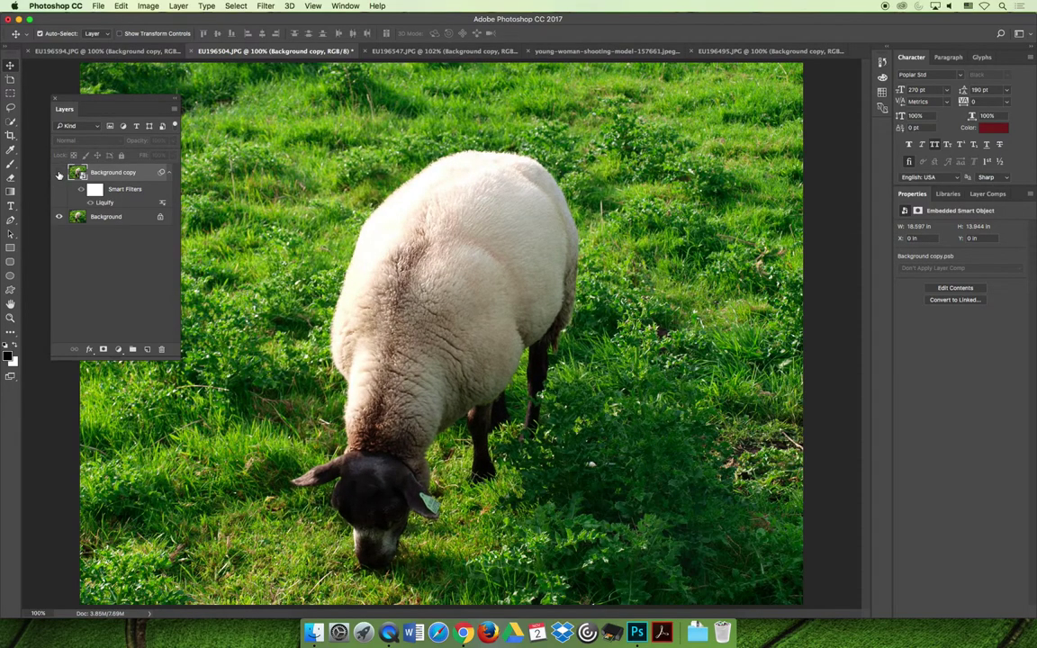
left_click(58, 172)
left_click(58, 173)
left_click(58, 172)
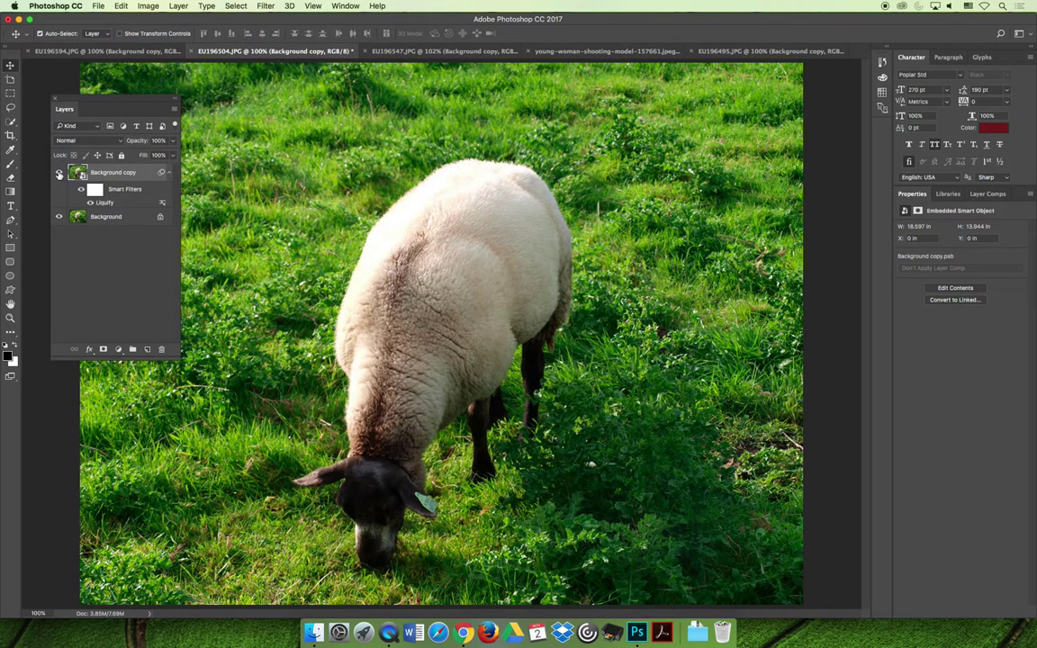
Recheck the puckered sheep against the original and switch to the young-woman-shooting-model-157661.jpeg document
left_click(59, 173)
left_click(58, 173)
key("ctrl+shift+Tab")
key("ctrl+shift+Tab")
key("ctrl+shift+Tab")
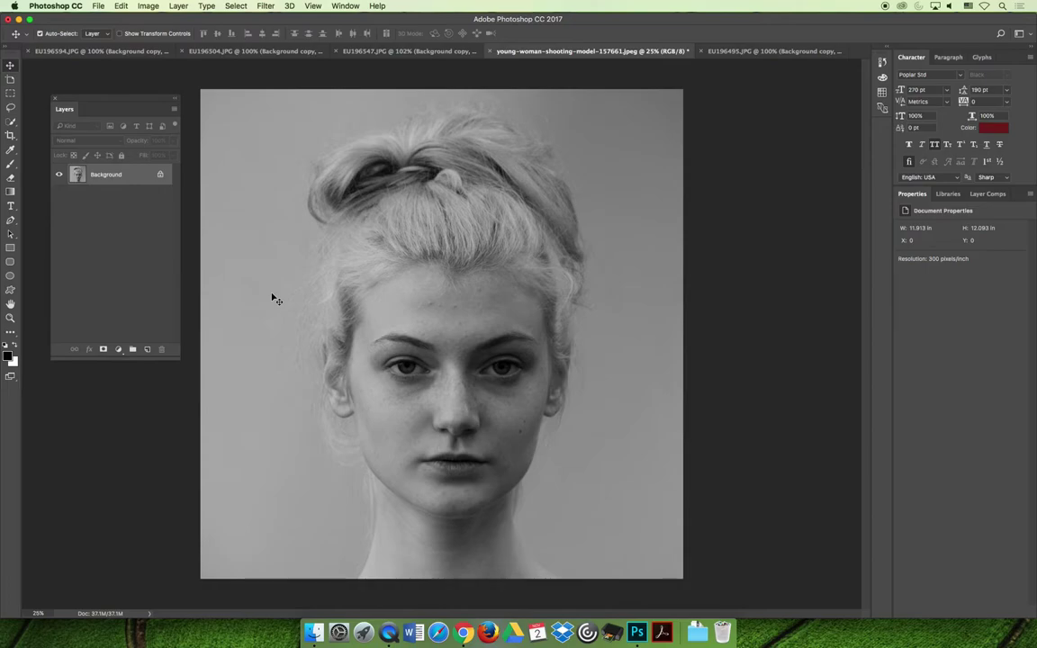
Duplicate the portrait's Background layer and convert the copy to a smart object
right_click(104, 174)
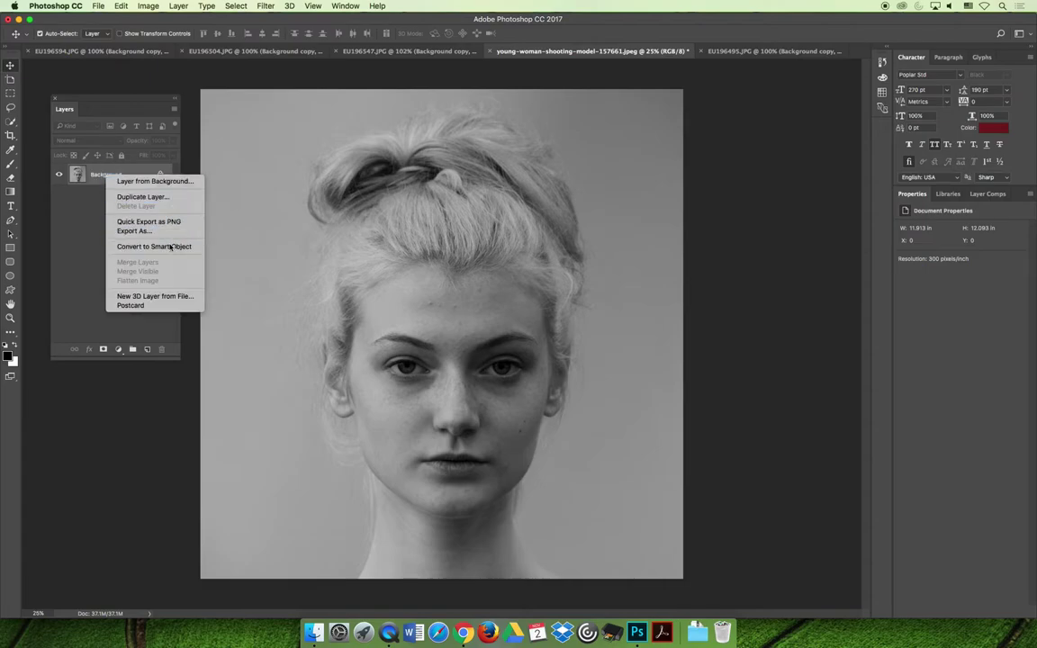
left_click(126, 171)
right_click(119, 178)
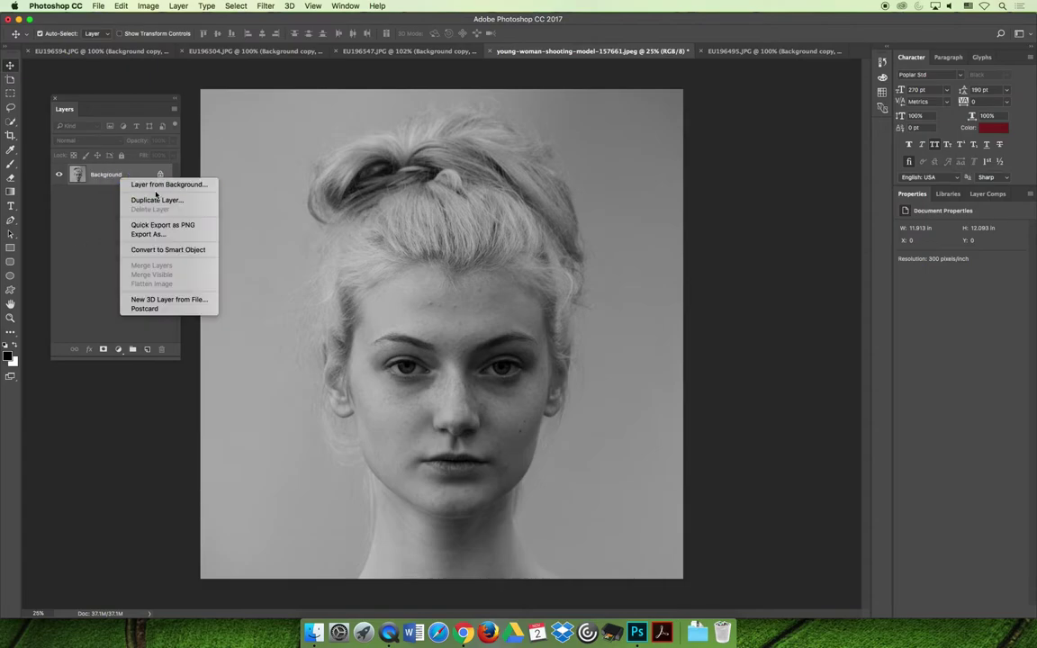
left_click(155, 199)
key("Return")
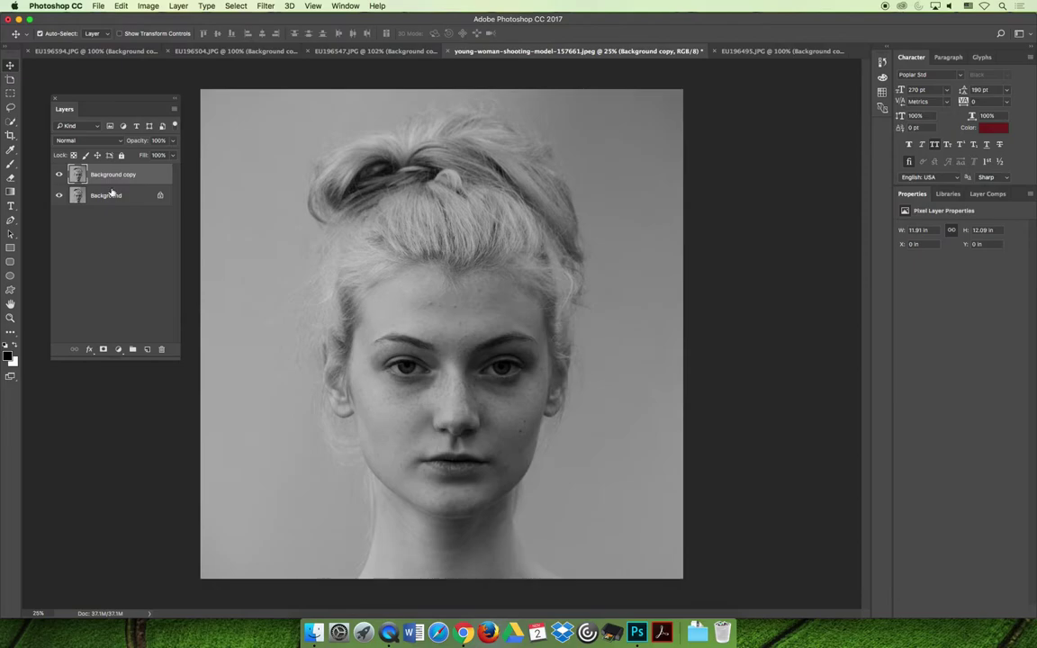
right_click(115, 166)
left_click(201, 293)
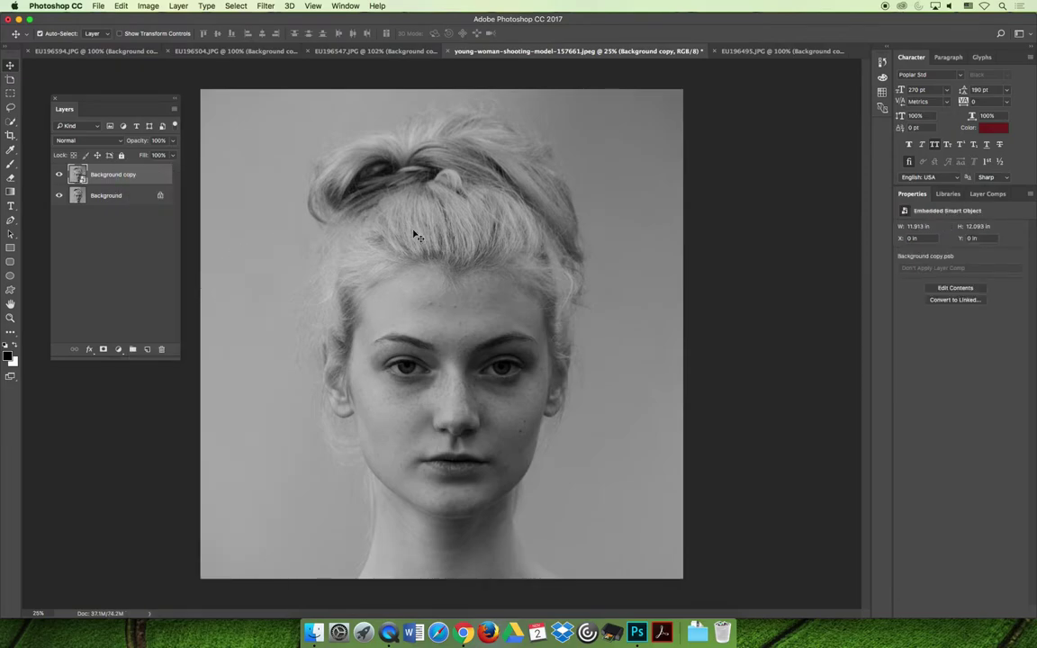
Open the Liquify filter on the portrait copy and set the Bloat tool's brush size to 500
left_click(261, 5)
mouse_move(290, 227)
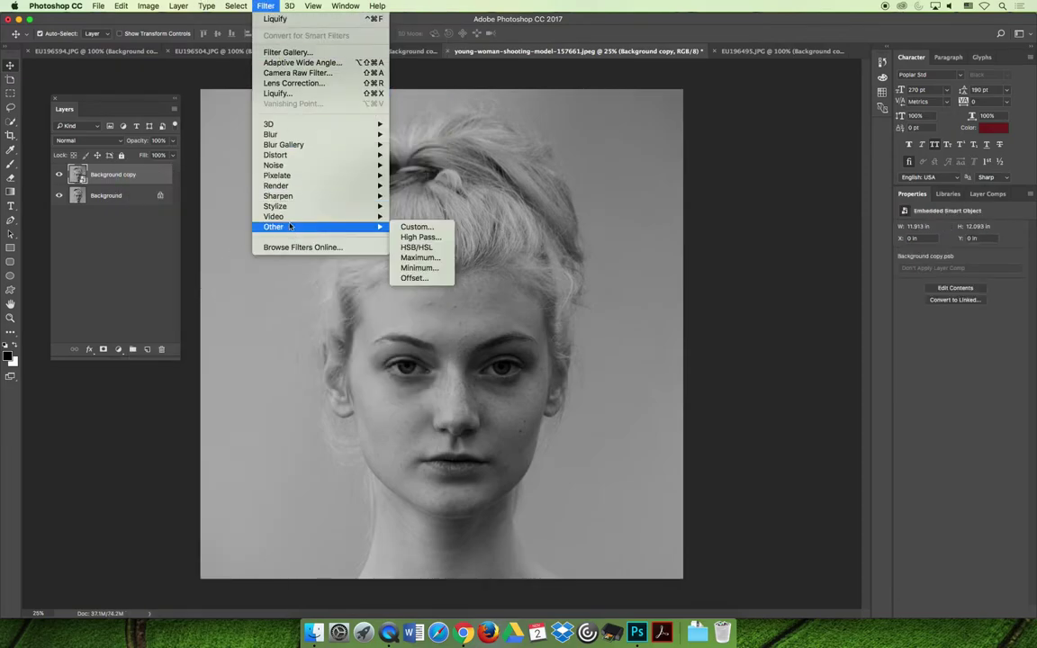
left_click(288, 94)
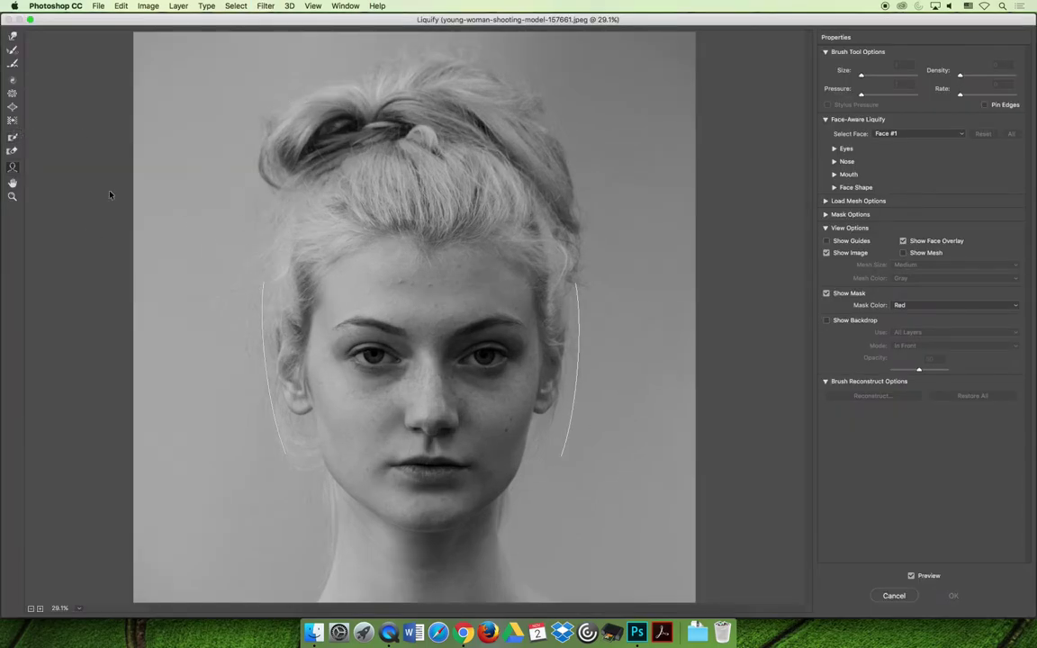
left_click(13, 106)
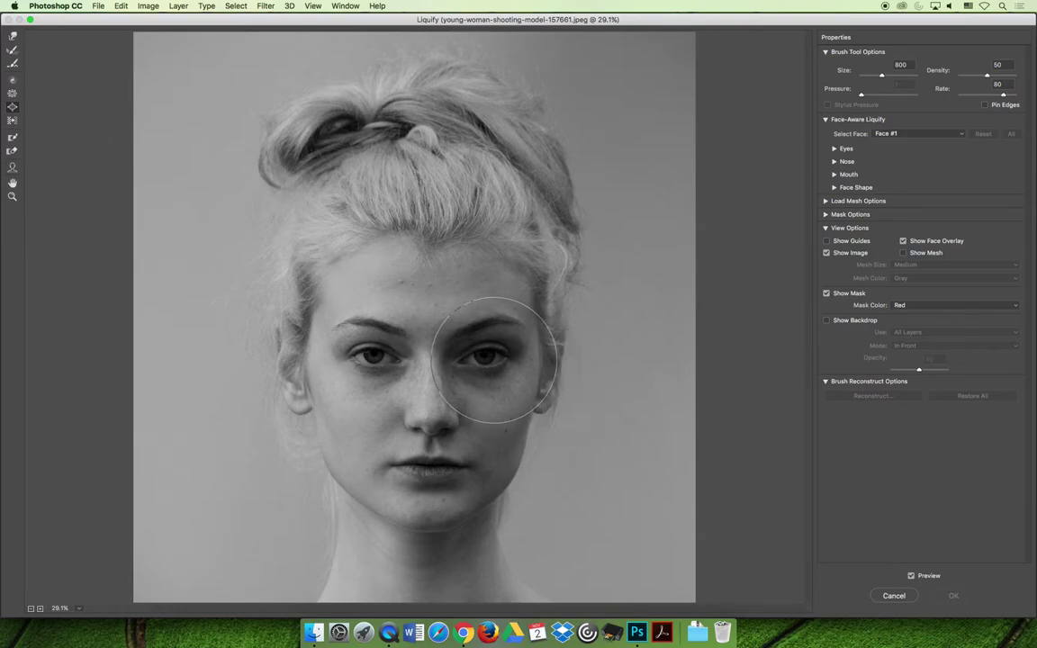
key("bracketleft")
key("bracketleft")
key("bracketleft")
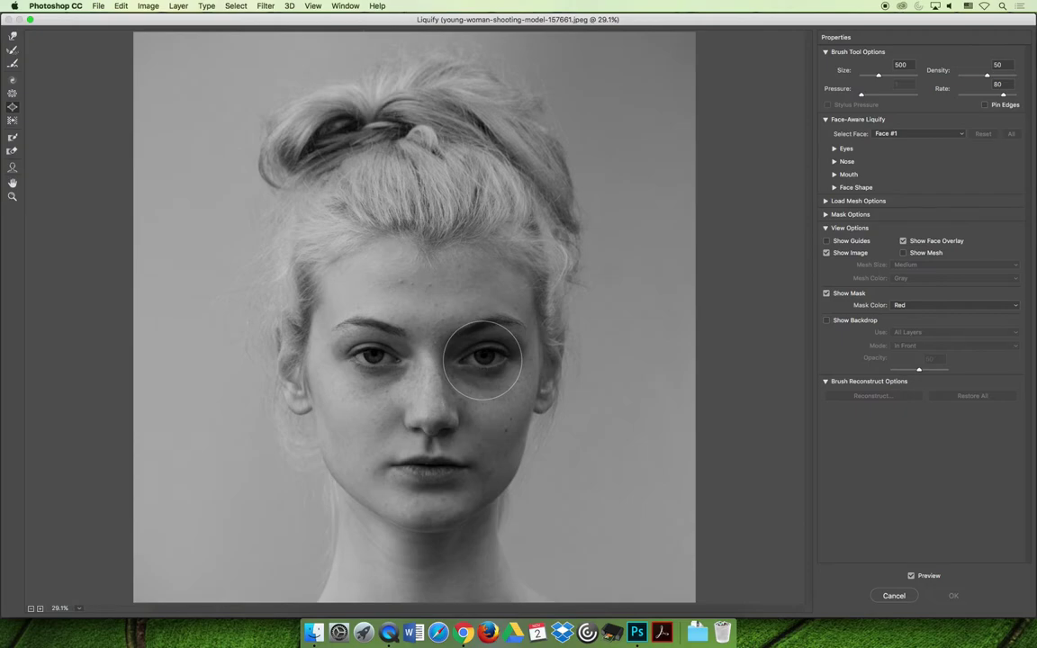
Try enlarging both of the woman's eyes with strong bloat strokes, and undo both strokes
left_click_drag(483, 360, 482, 360)
left_click_drag(359, 353, 370, 358)
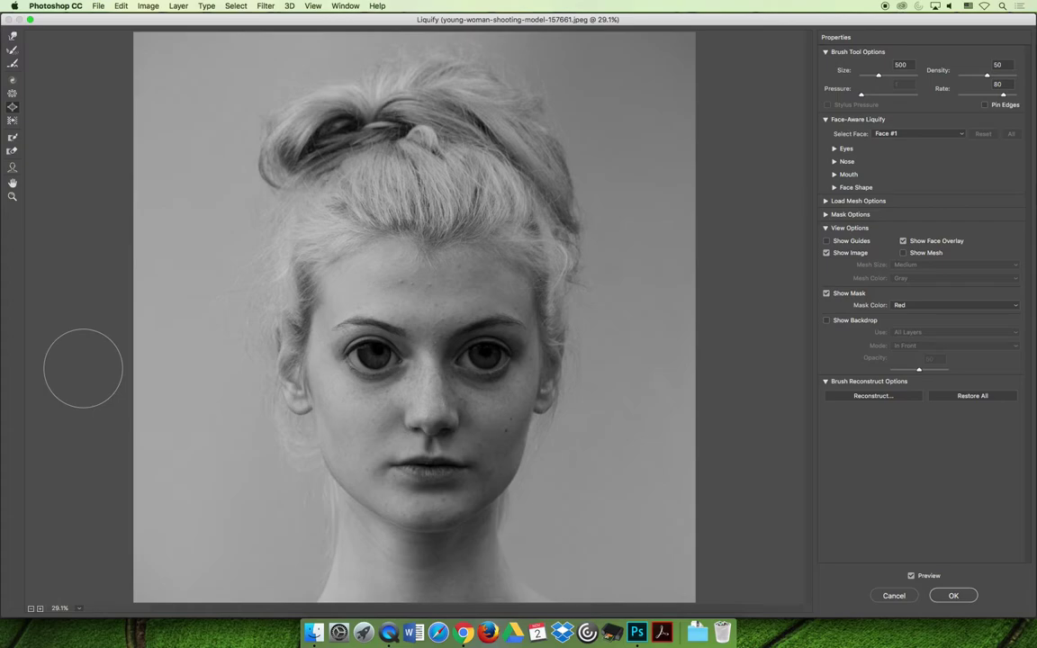
key("super+z")
left_click(117, 6)
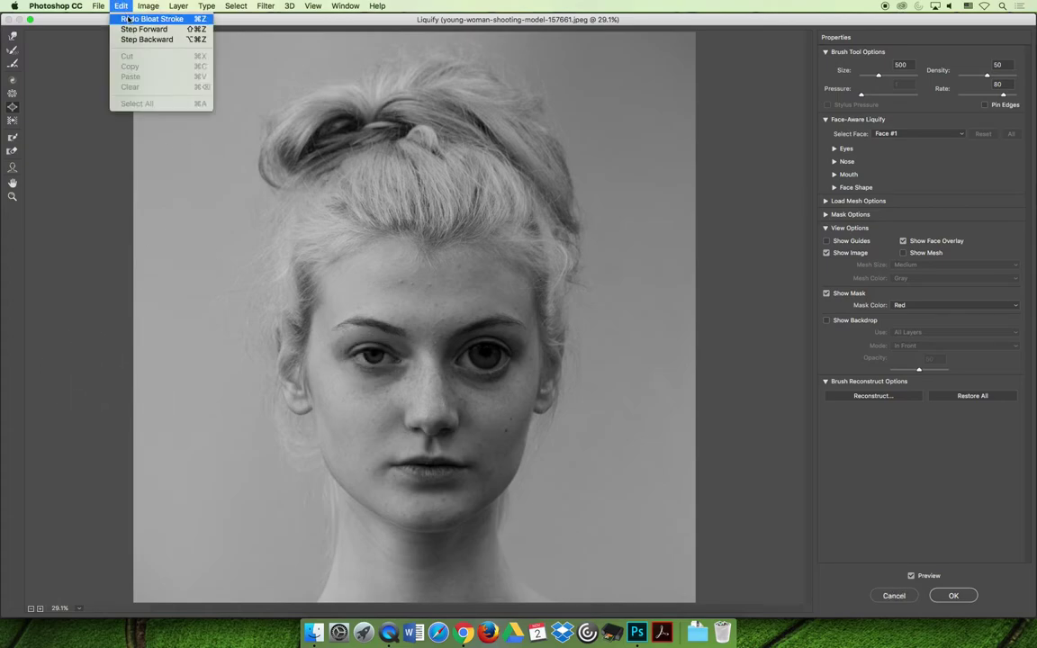
left_click(118, 39)
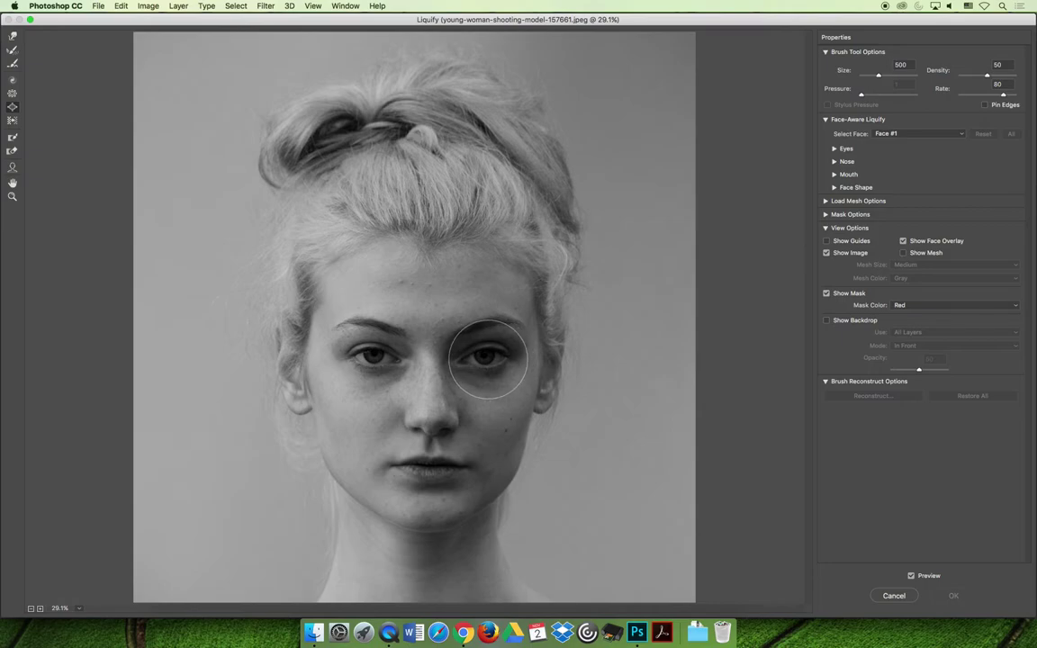
Lightly bloat the woman's eyes with the size 500 brush, and enlarge the brush to 1200 for the hair
left_click_drag(371, 362, 372, 360)
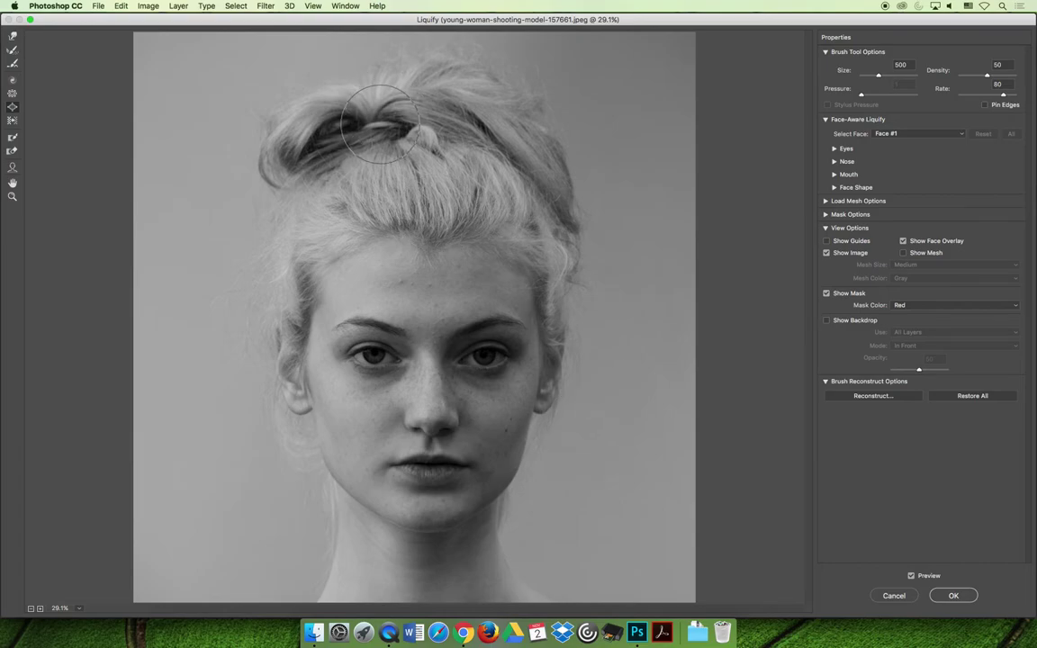
key("bracketright")
key("bracketright")
key("bracketright")
key("bracketright")
key("bracketright")
key("bracketright")
key("bracketright")
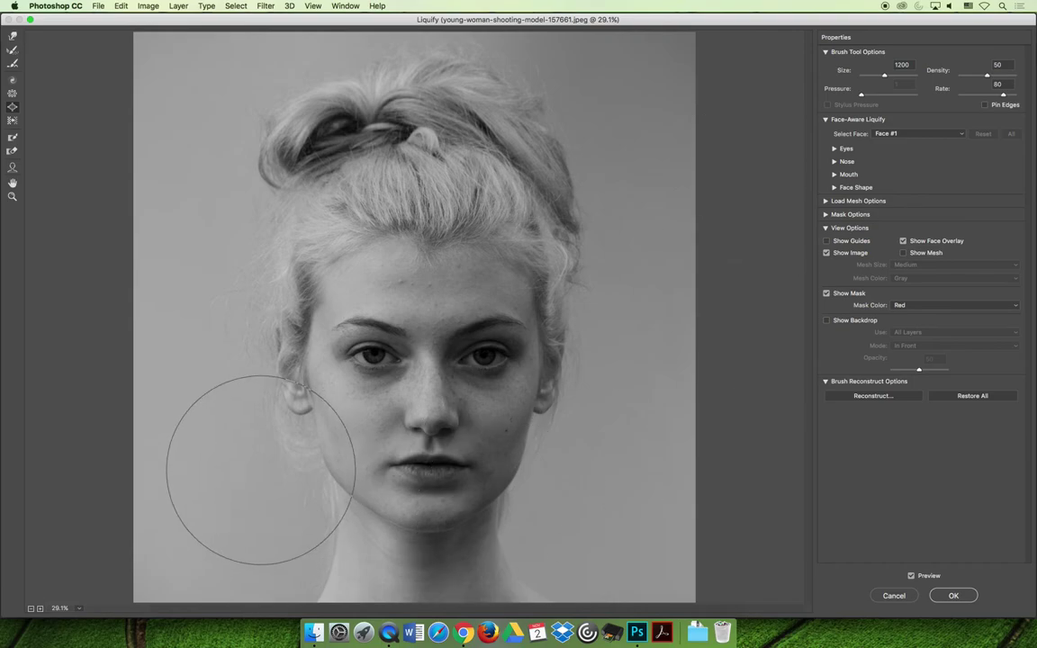
Slim the woman's jawline and cheek with a size 400 Pucker brush, and apply the Liquify filter
left_click(12, 92)
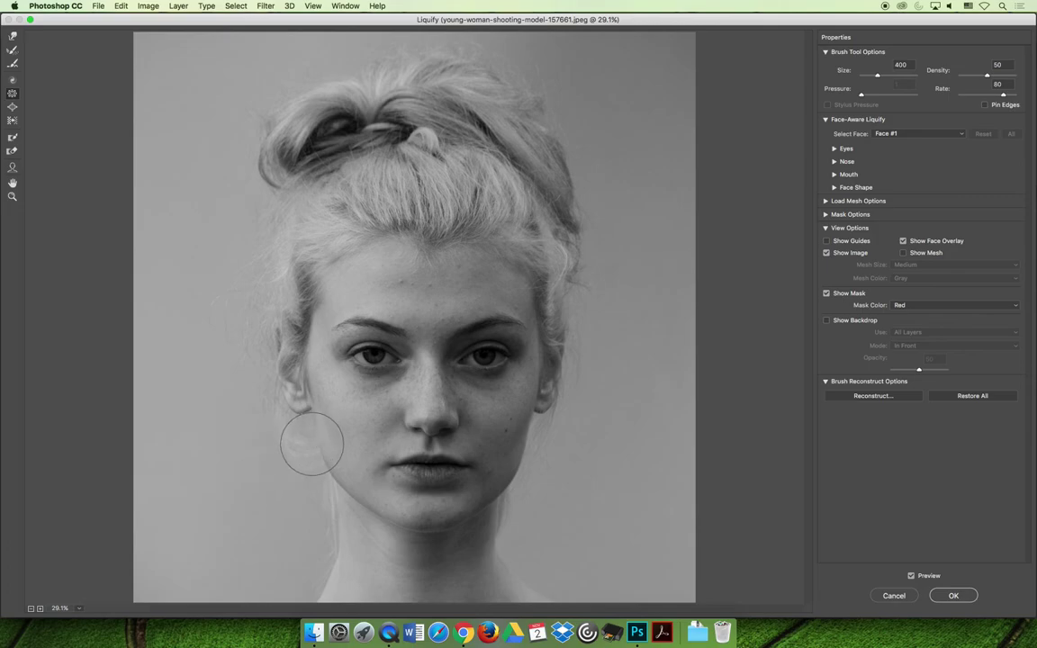
left_click_drag(311, 443, 357, 482)
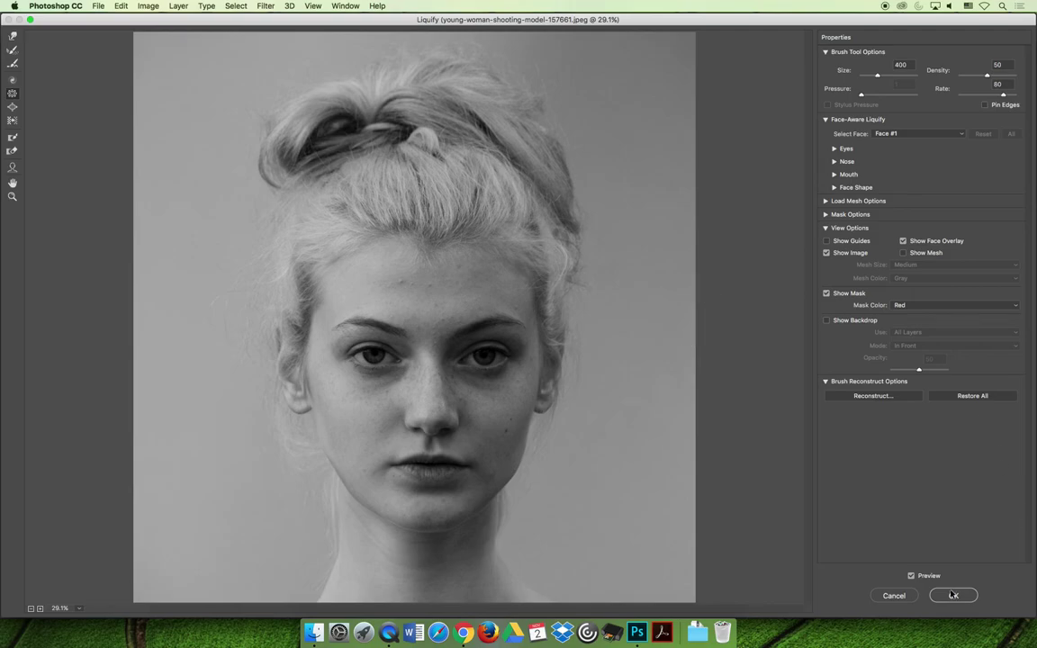
key("Return")
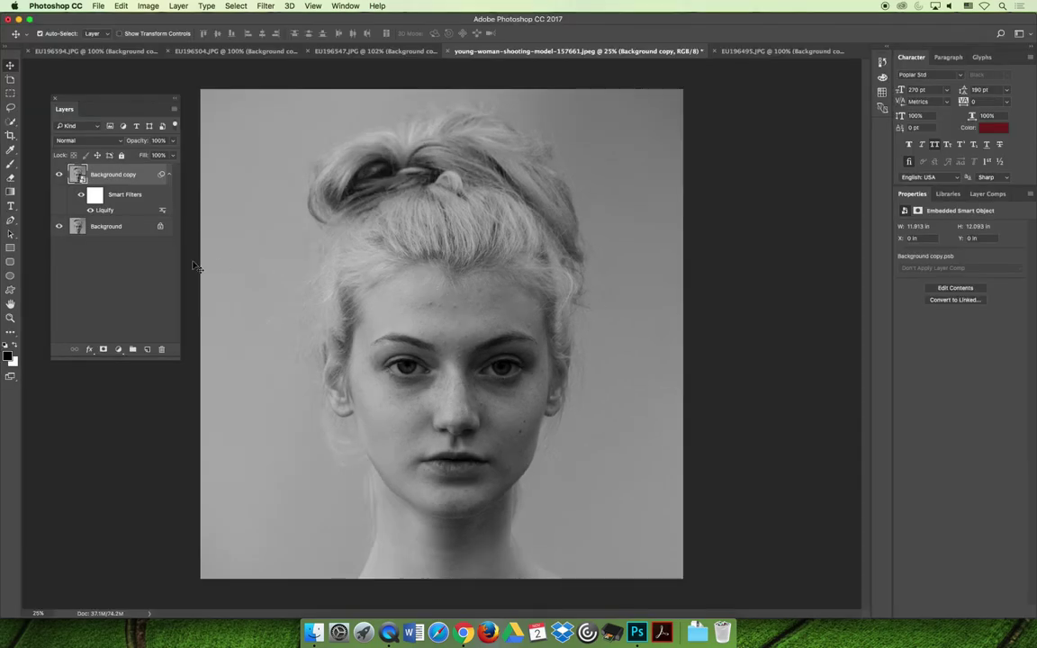
Compare the portrait before and after the Liquify retouching by repeatedly hiding and showing the Background copy layer
left_click(60, 175)
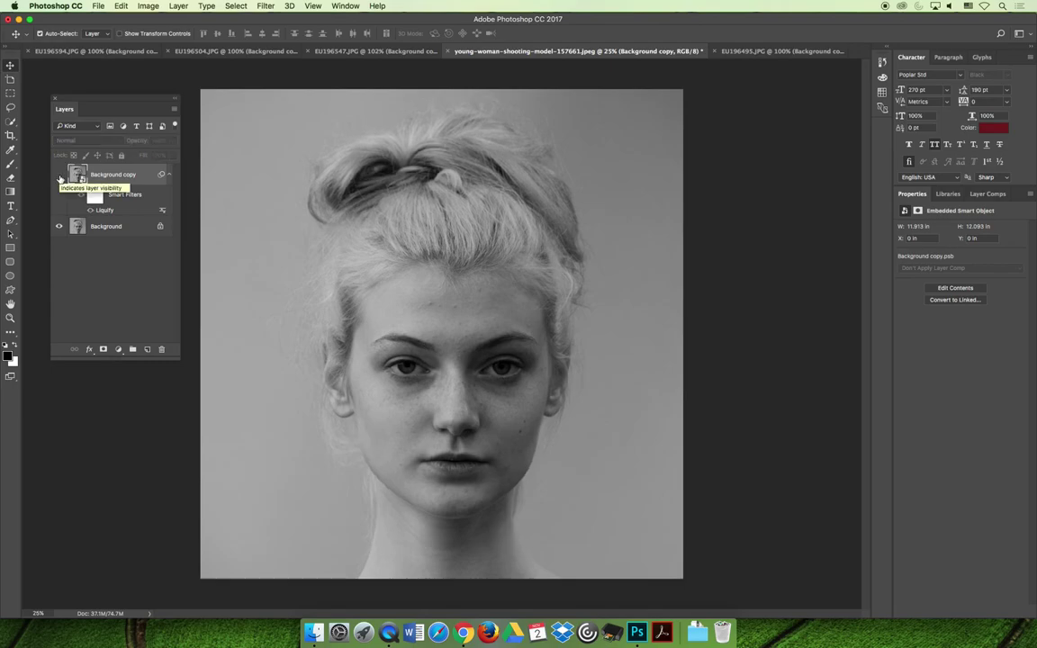
left_click(60, 175)
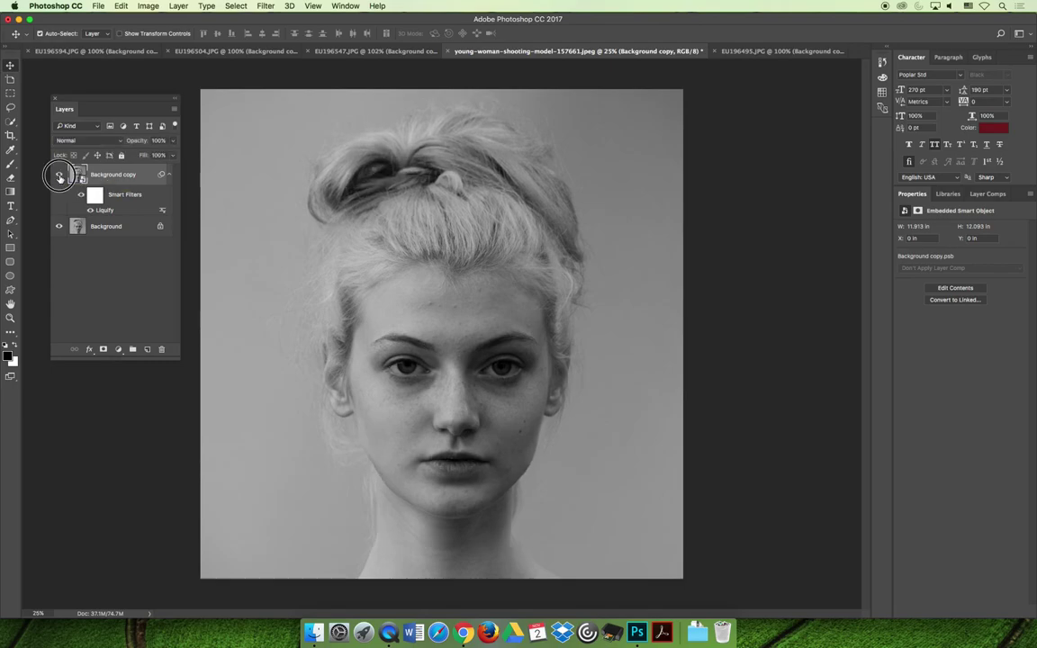
left_click(59, 175)
left_click(59, 174)
left_click(59, 174)
left_click(59, 174)
left_click(60, 175)
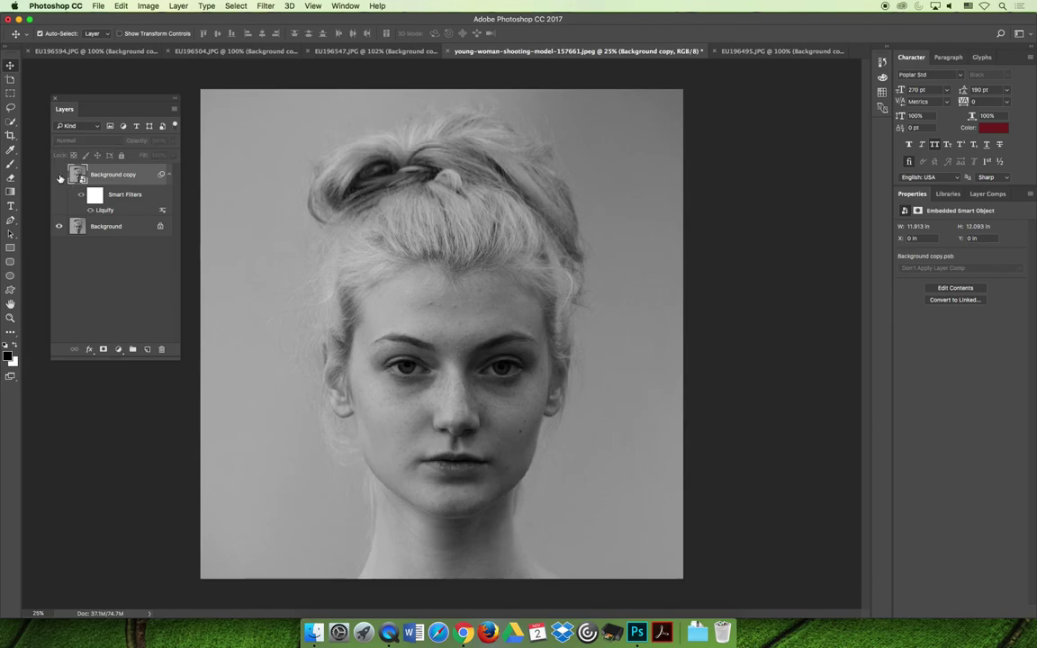
left_click(60, 175)
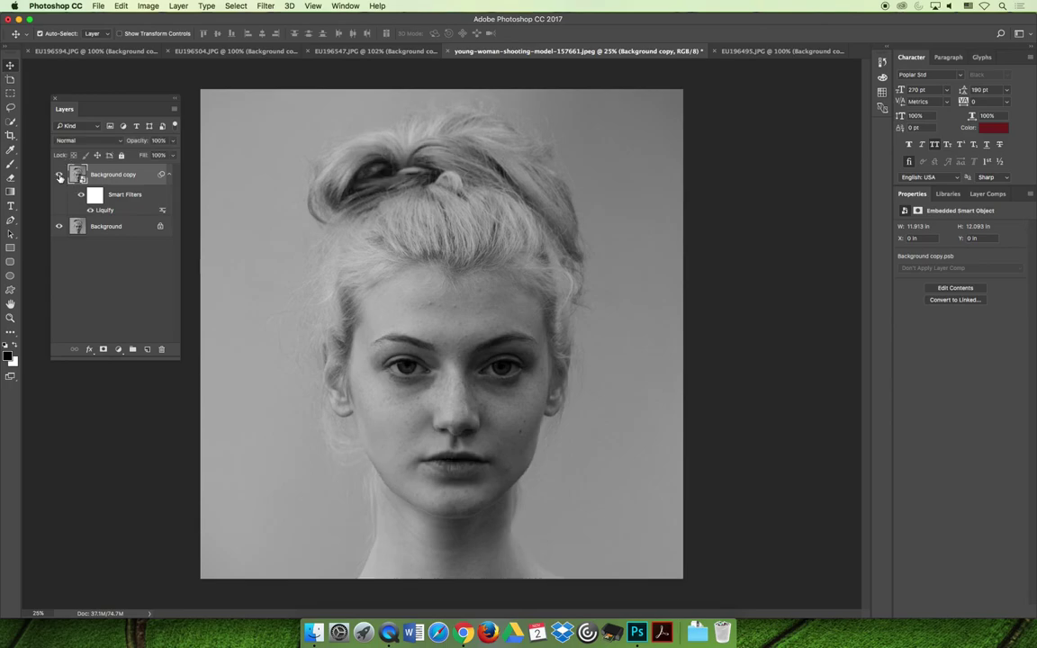
left_click(60, 175)
left_click(59, 174)
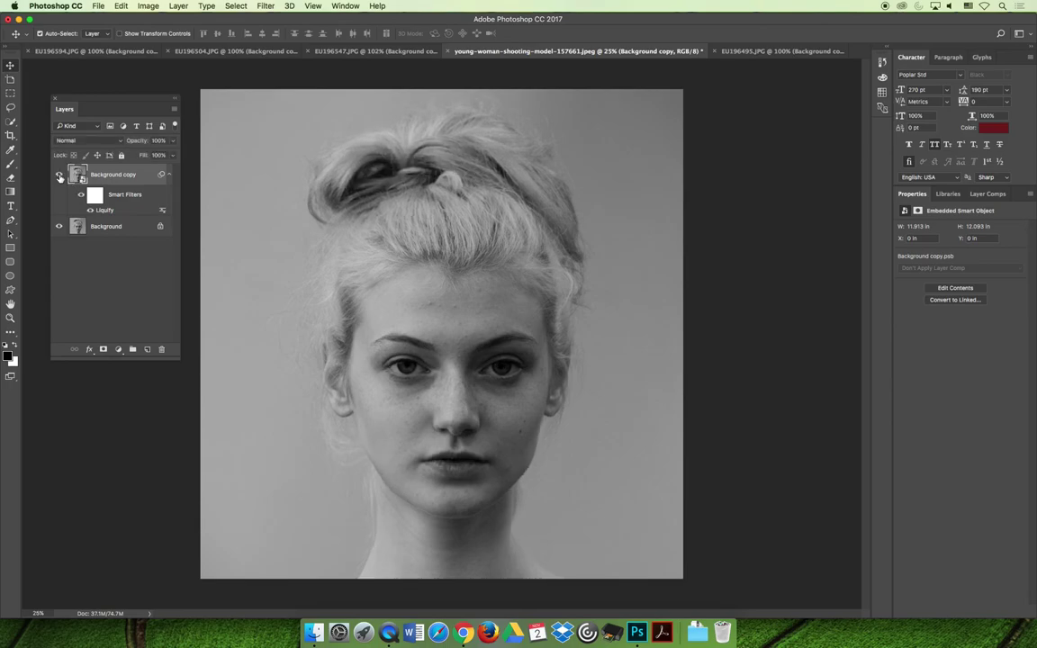